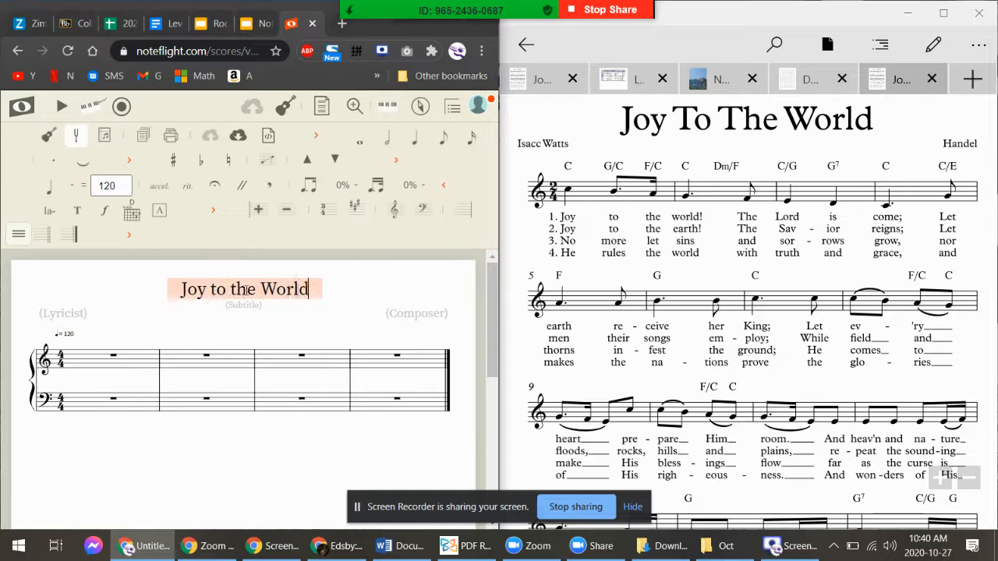
Finish the title 'Joy to the World' and select the first treble measure
click(120, 368)
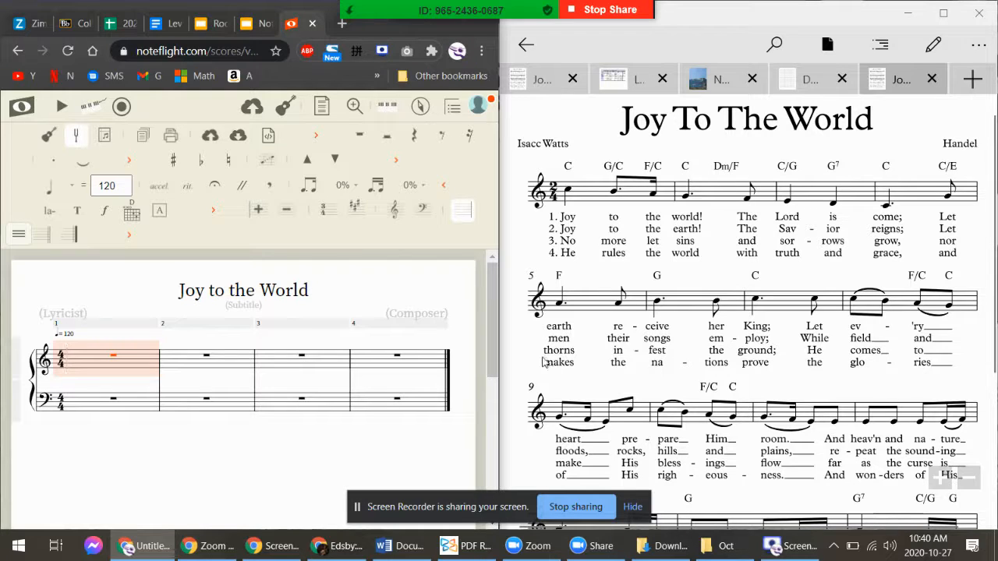
Enter quarter notes C, B and A in treble measure 1, leaving a closing quarter rest
key(c)
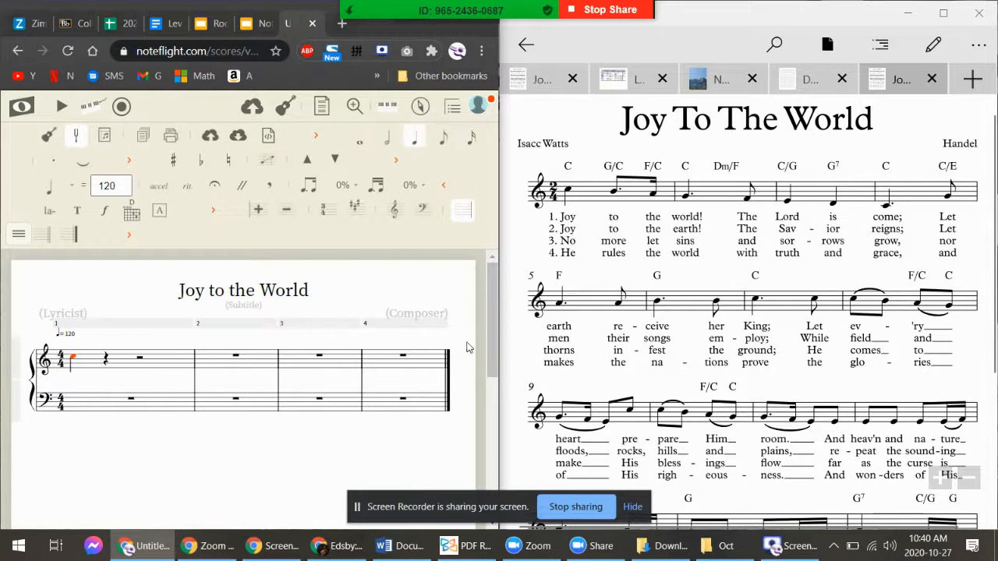
key(b)
key(a)
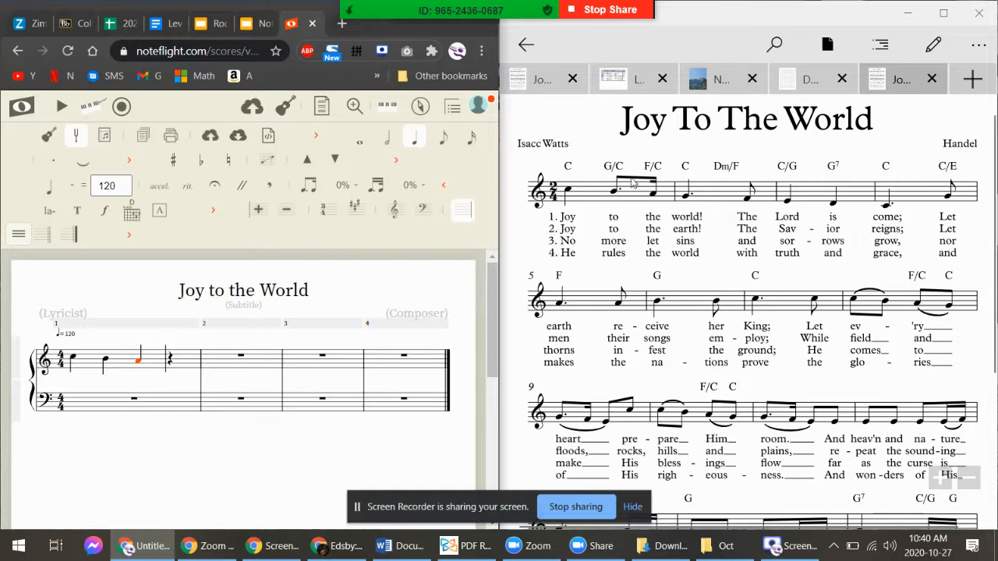
click(117, 373)
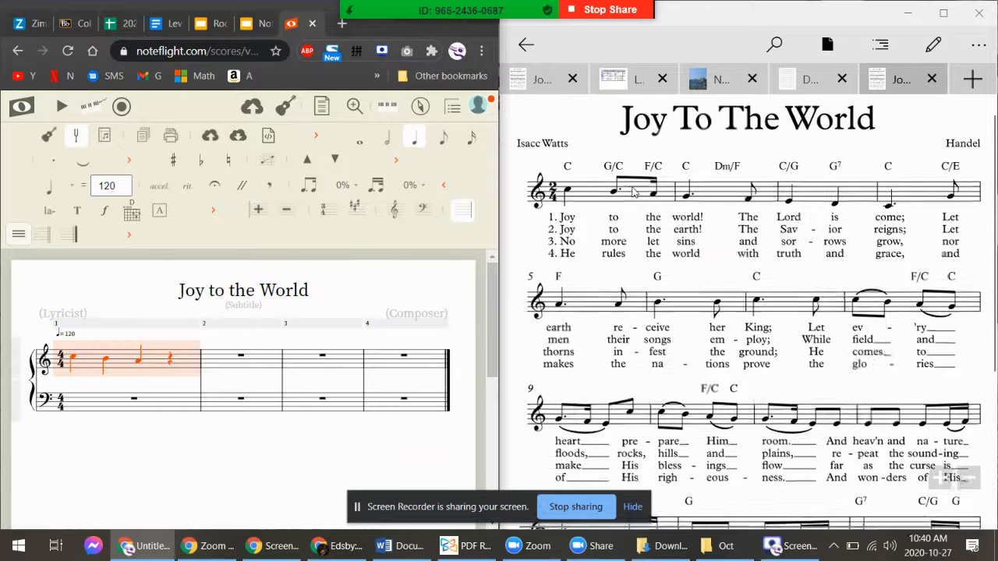
Turn measure 1's second note into a dotted-eighth B followed by a sixteenth A
scroll(639, 188, up, 5)
click(107, 361)
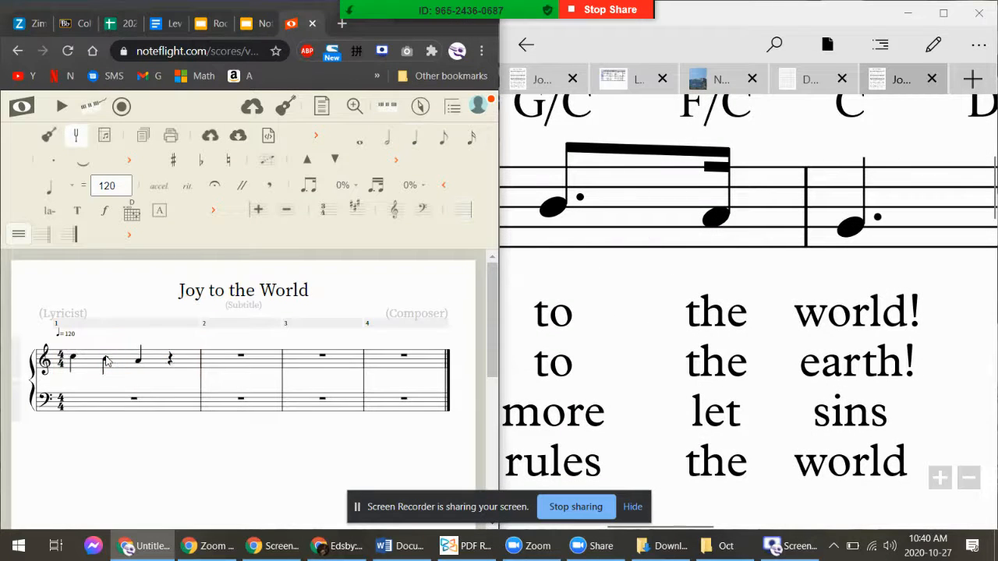
click(107, 361)
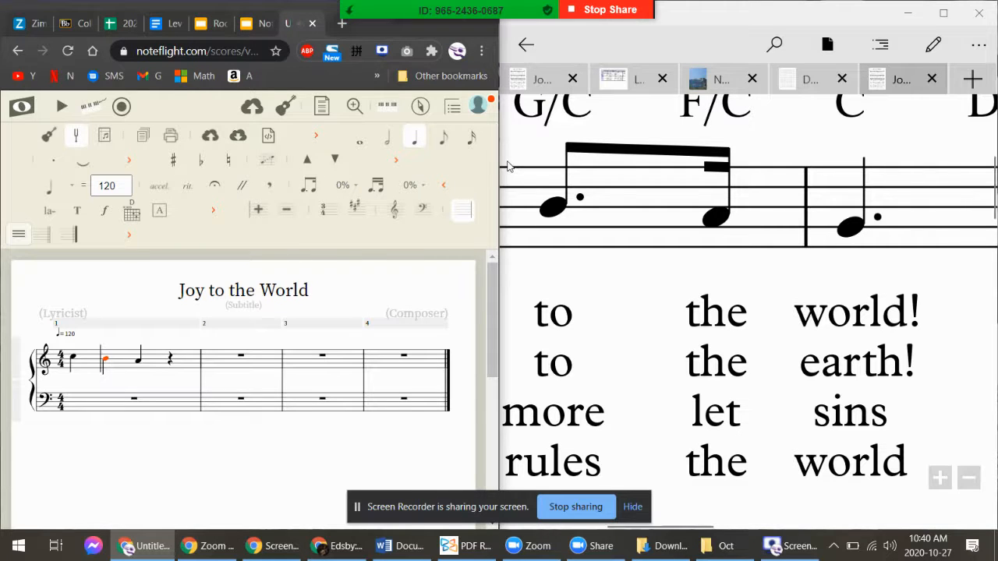
drag(499, 165, 598, 162)
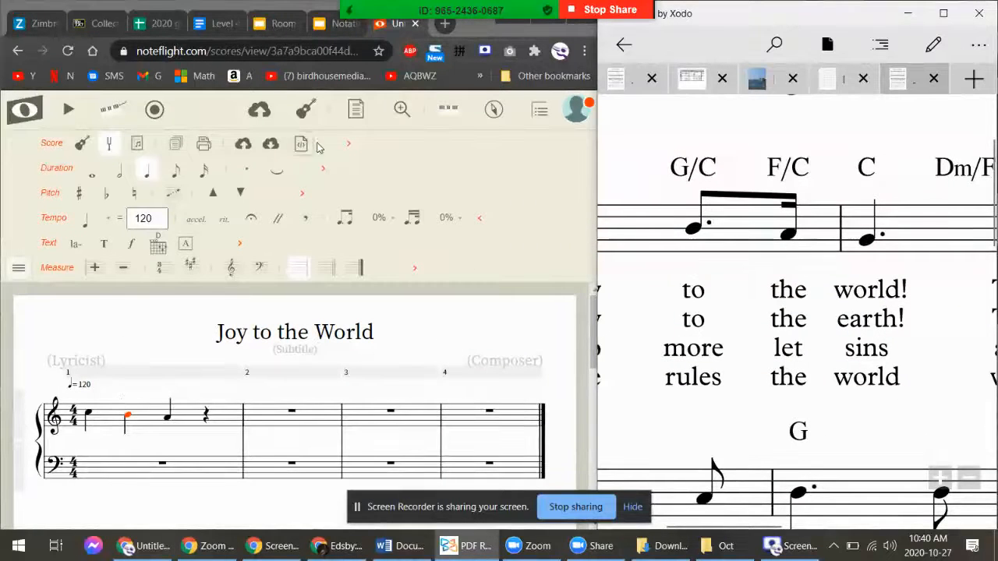
click(176, 170)
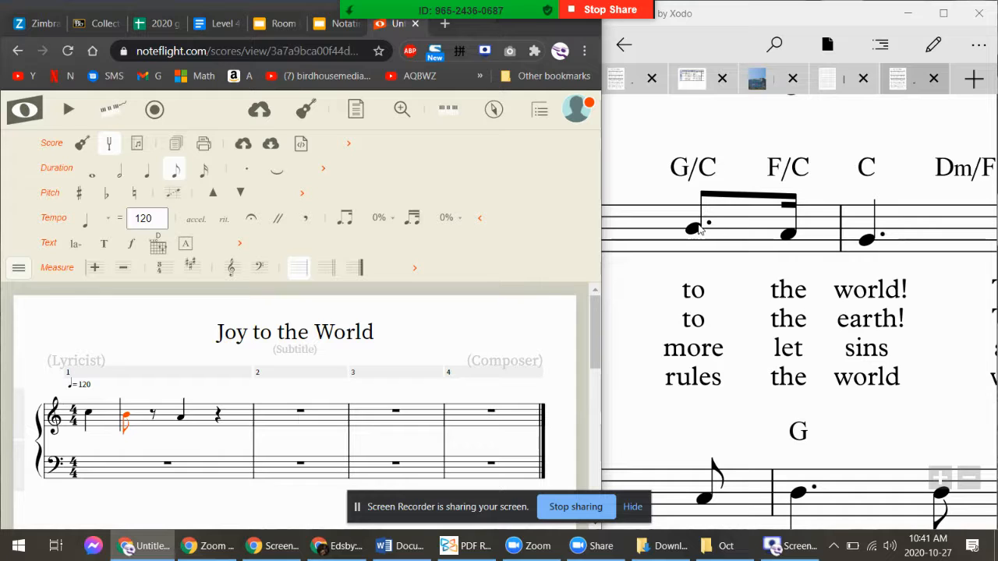
key(period)
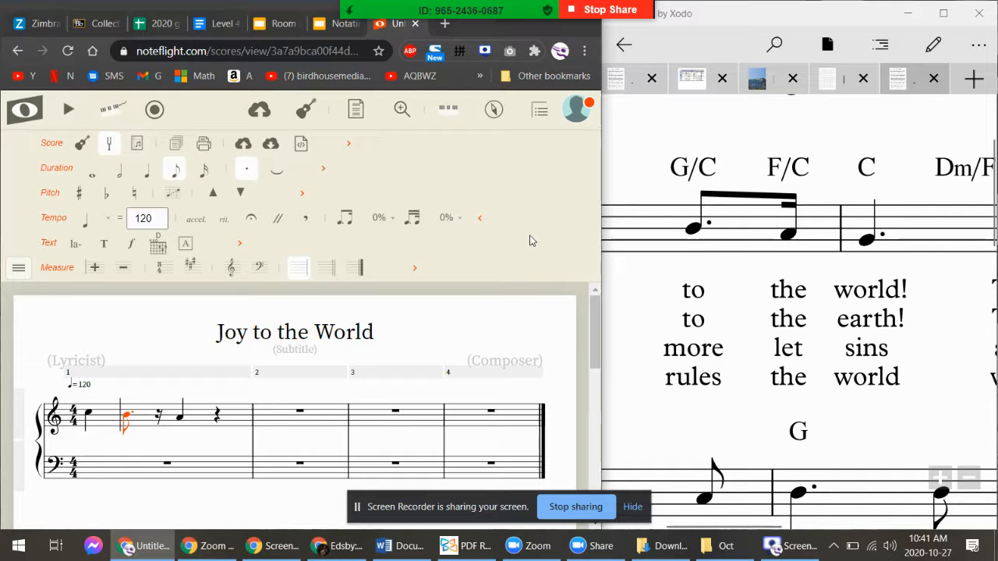
key(Right)
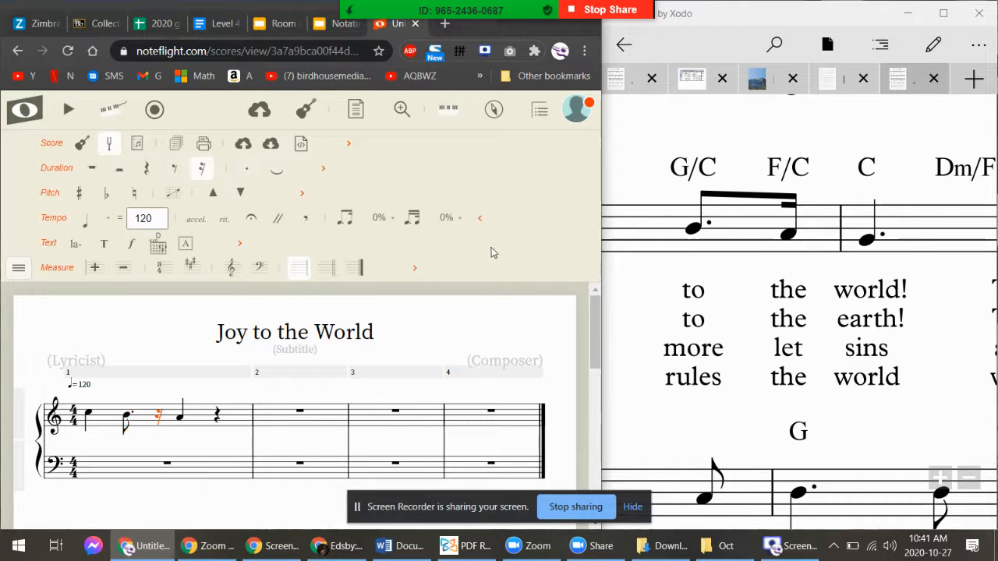
key(a)
key(Right)
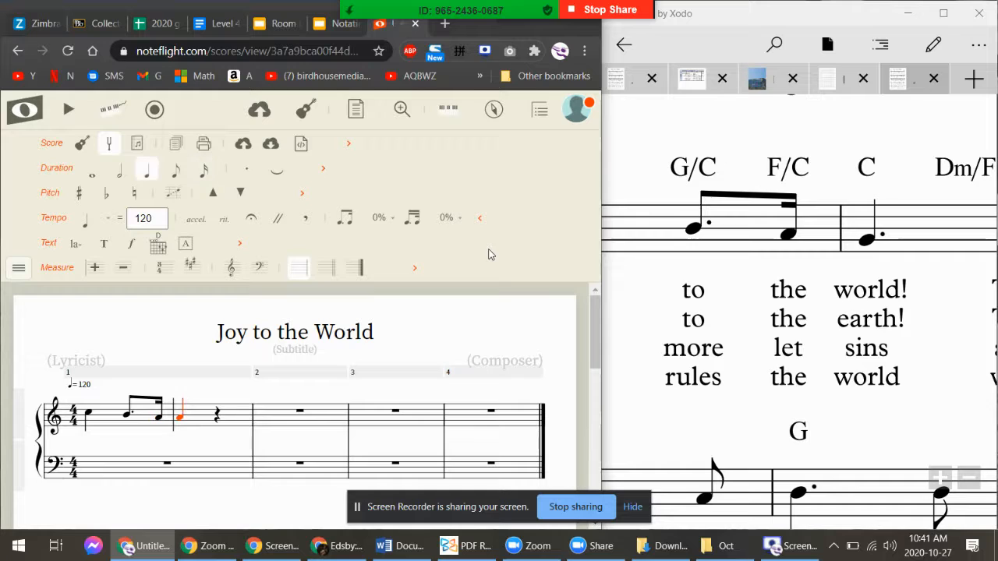
key(Right)
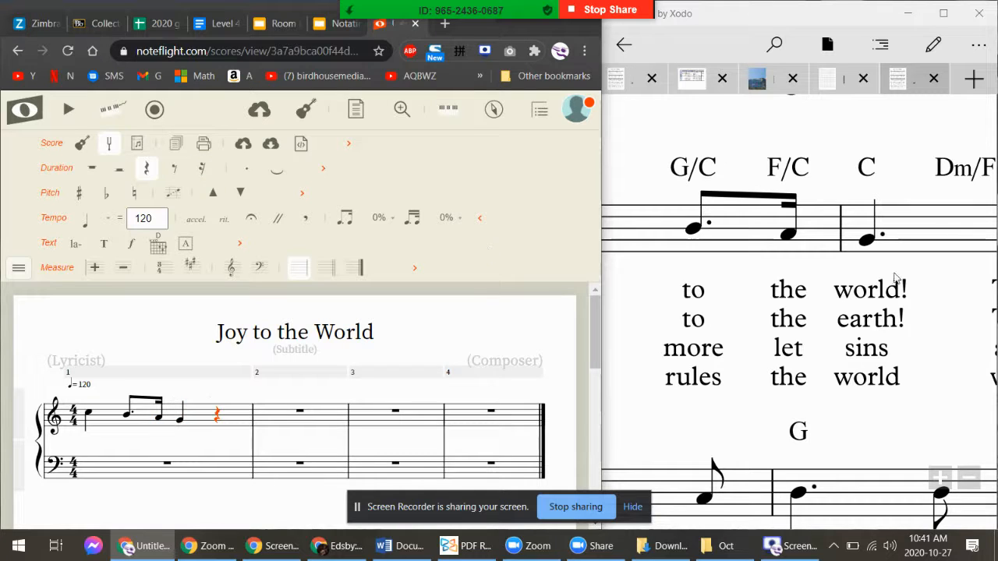
scroll(816, 273, down, 3)
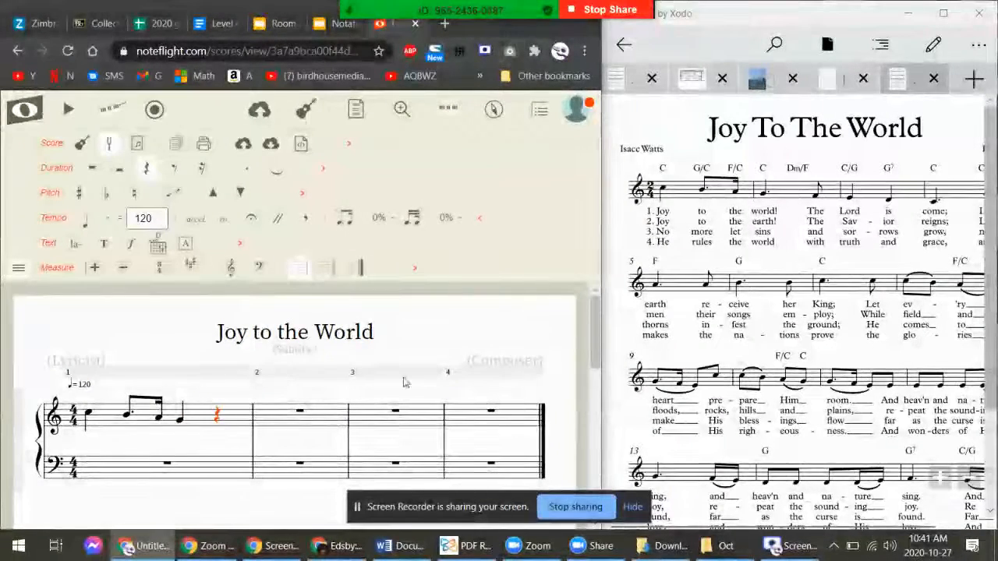
End measure 1 with a quarter F and enter E, D, C in measure 2
click(238, 424)
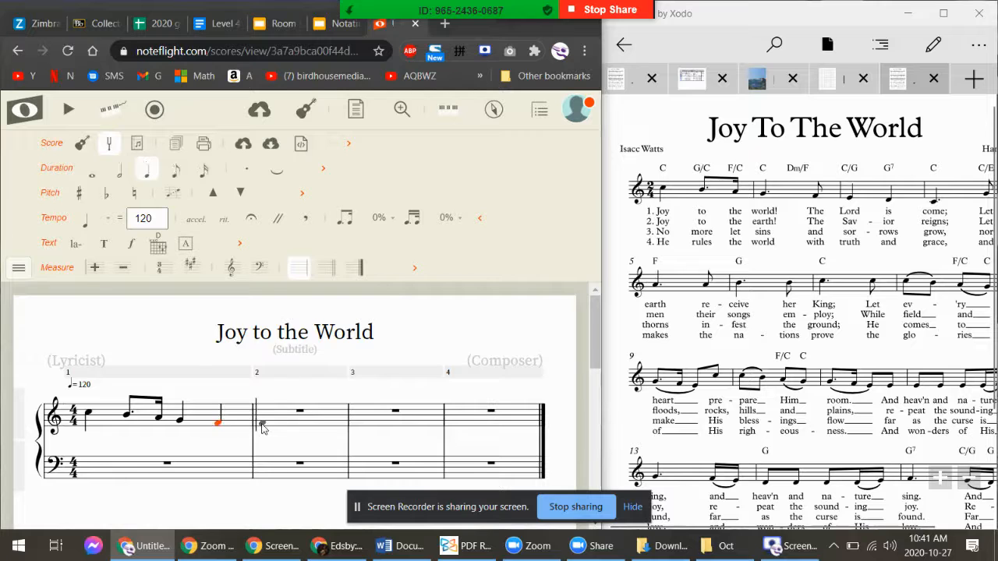
click(262, 427)
key(d)
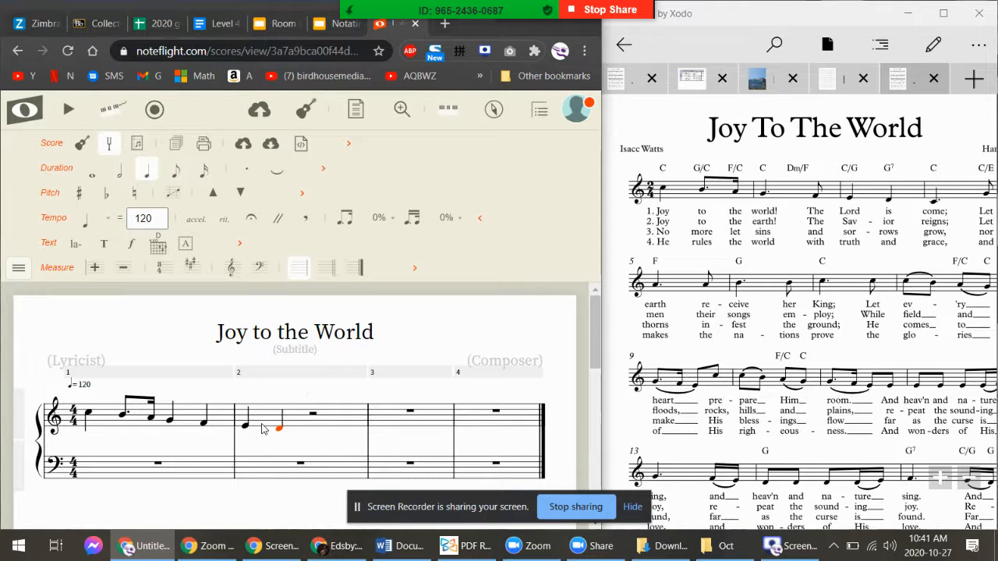
key(c)
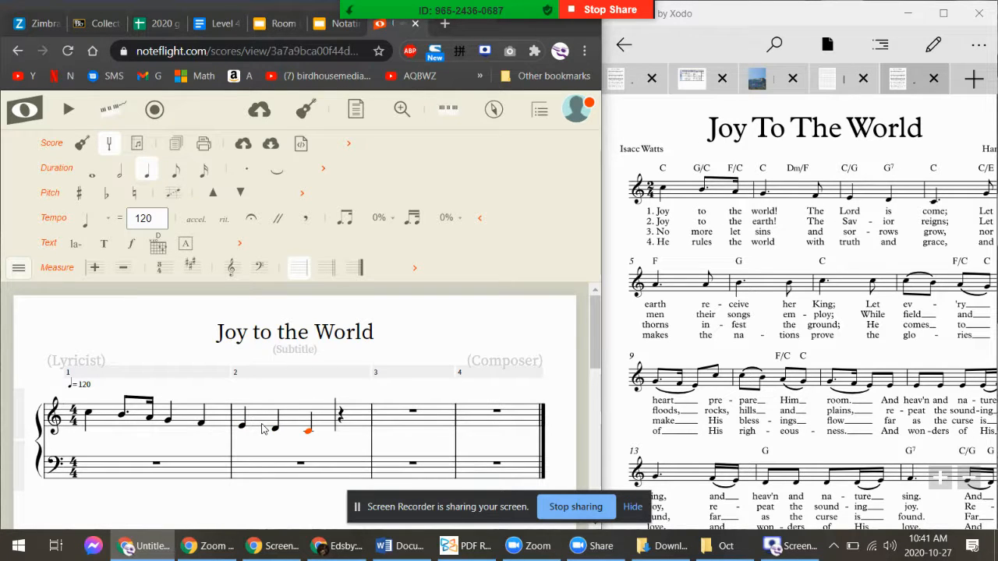
Dot the C and finish measure 2 with an eighth-note low G
click(811, 370)
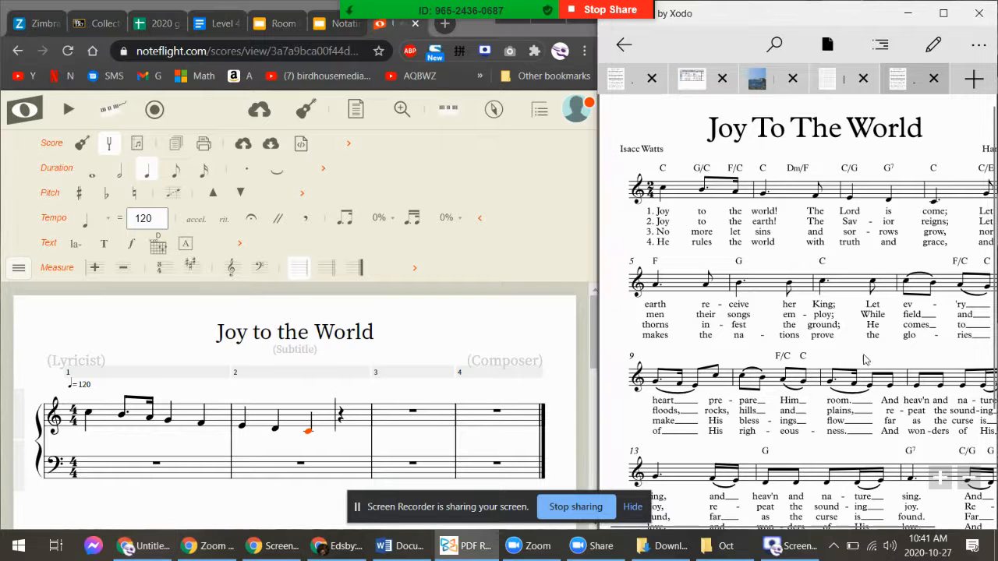
click(377, 396)
key(g)
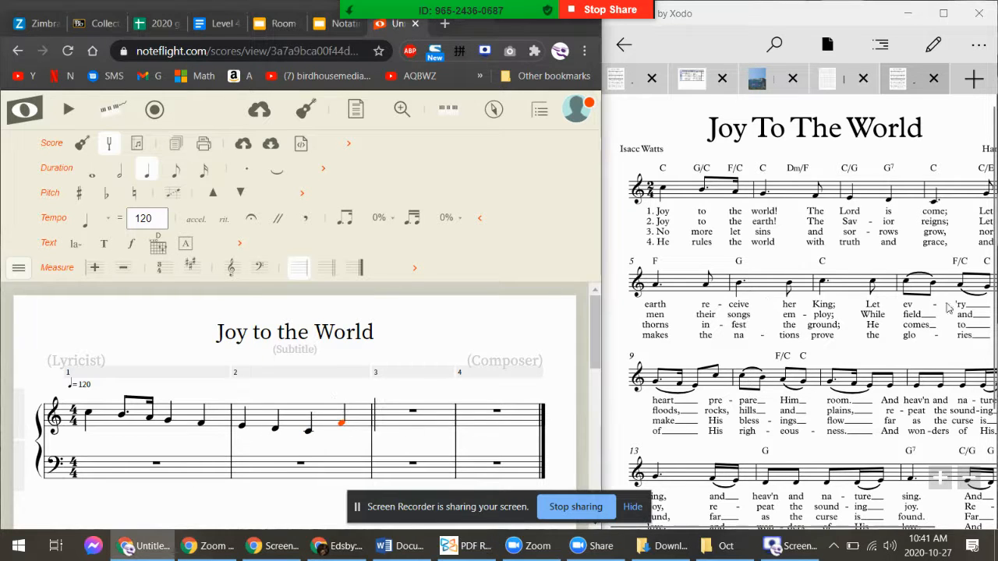
key(BackSpace)
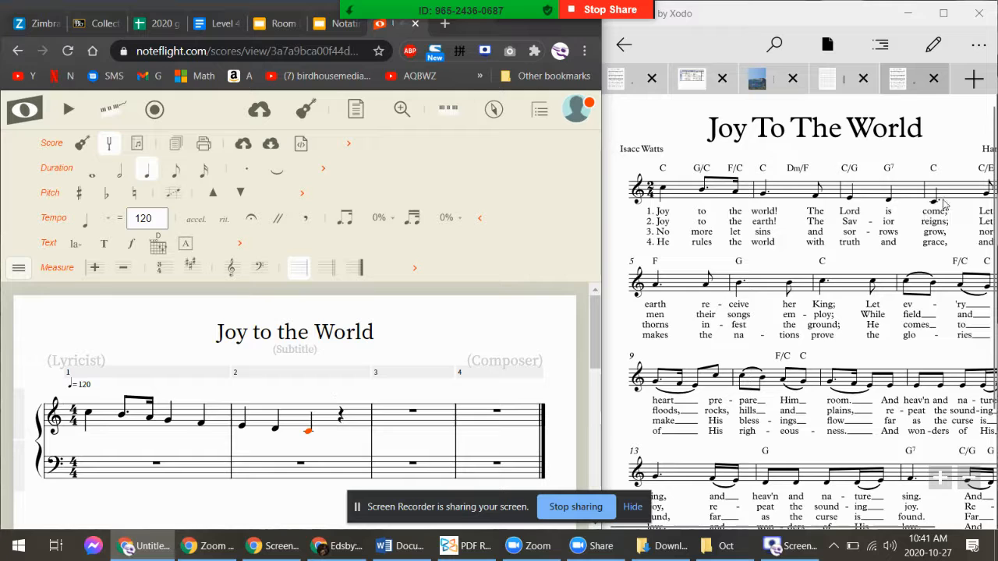
scroll(926, 211, up, 4)
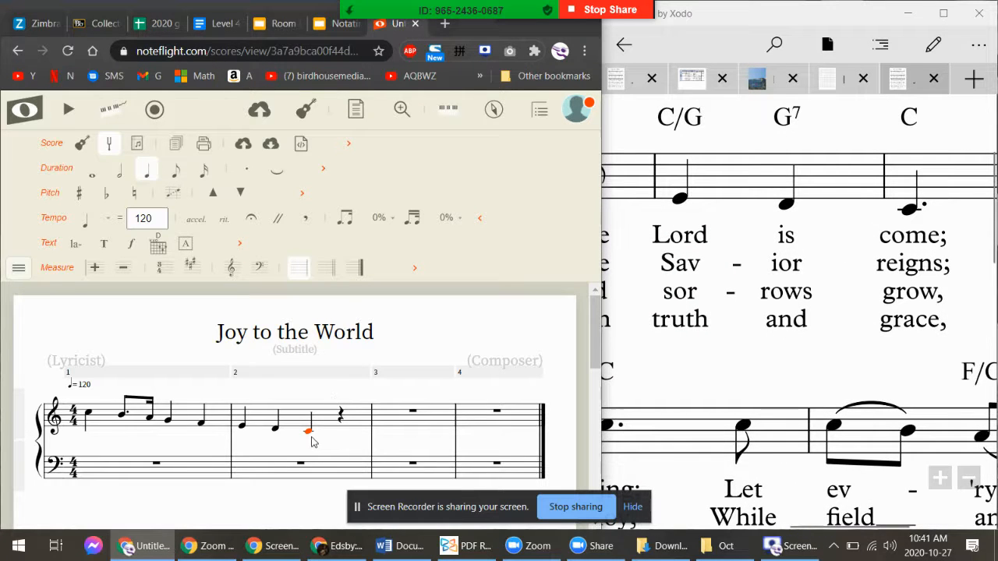
key(period)
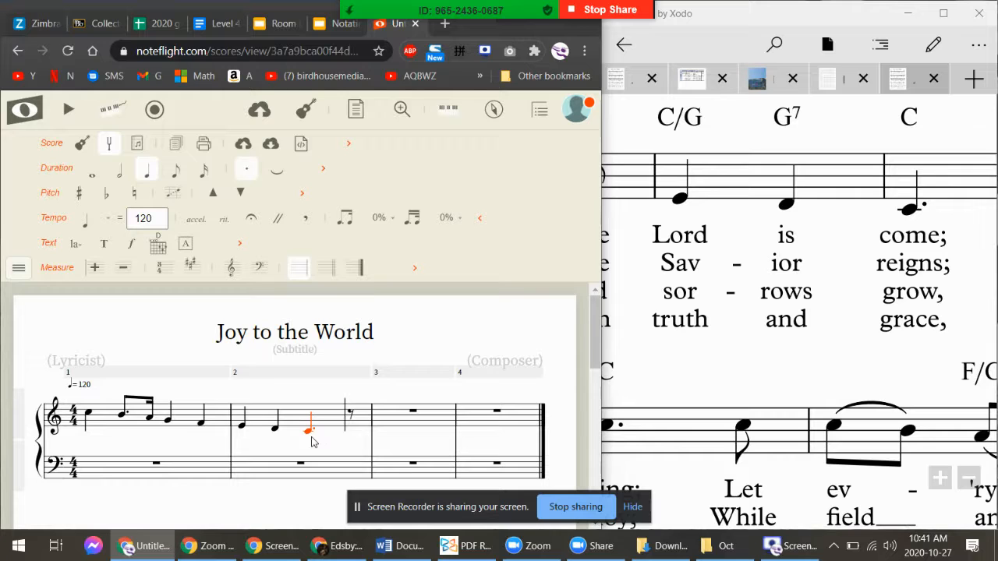
key(g)
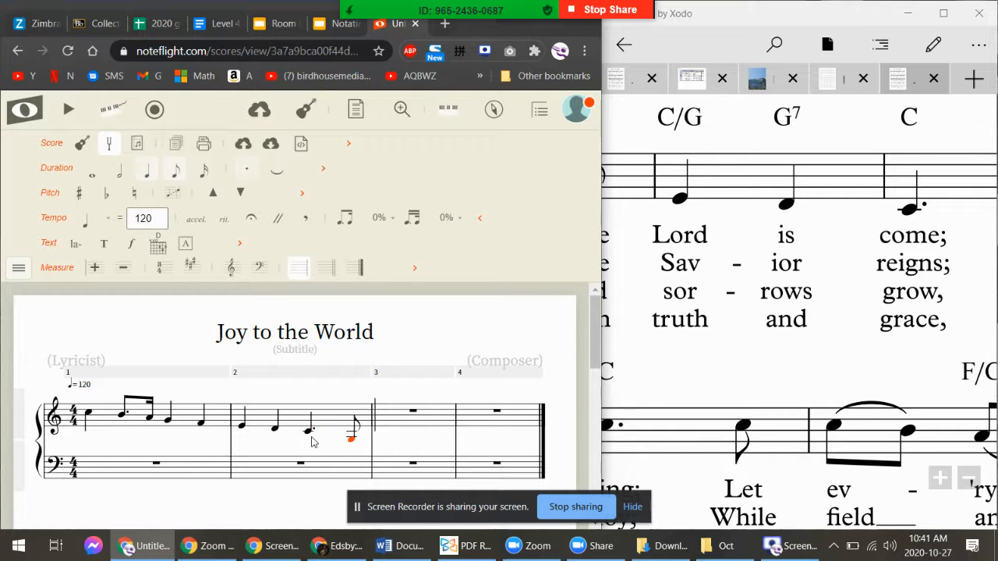
scroll(327, 443, down, 1)
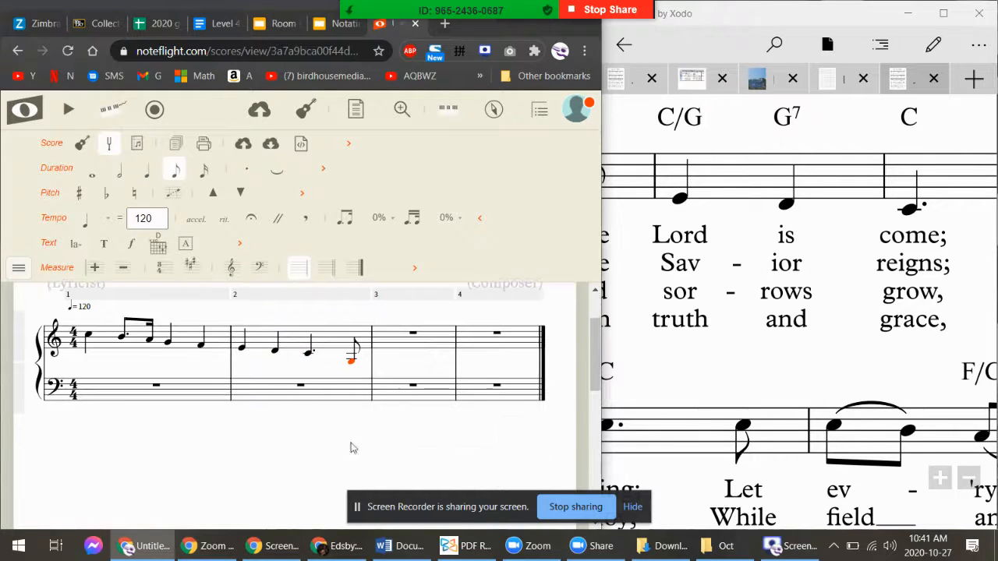
Check the PDF and raise measure 2's eighth-note G an octave
click(851, 272)
scroll(897, 315, up, 1)
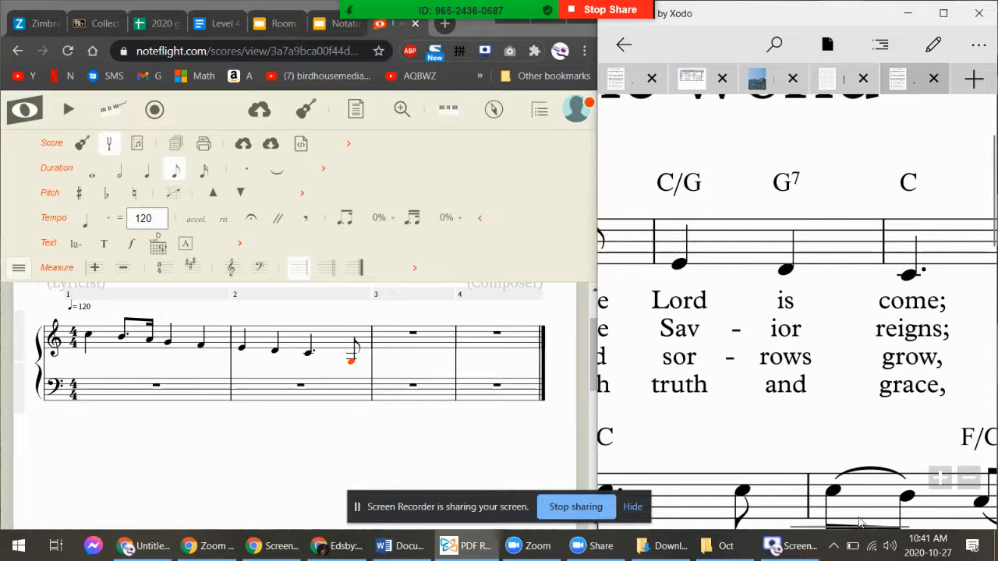
drag(874, 526, 929, 522)
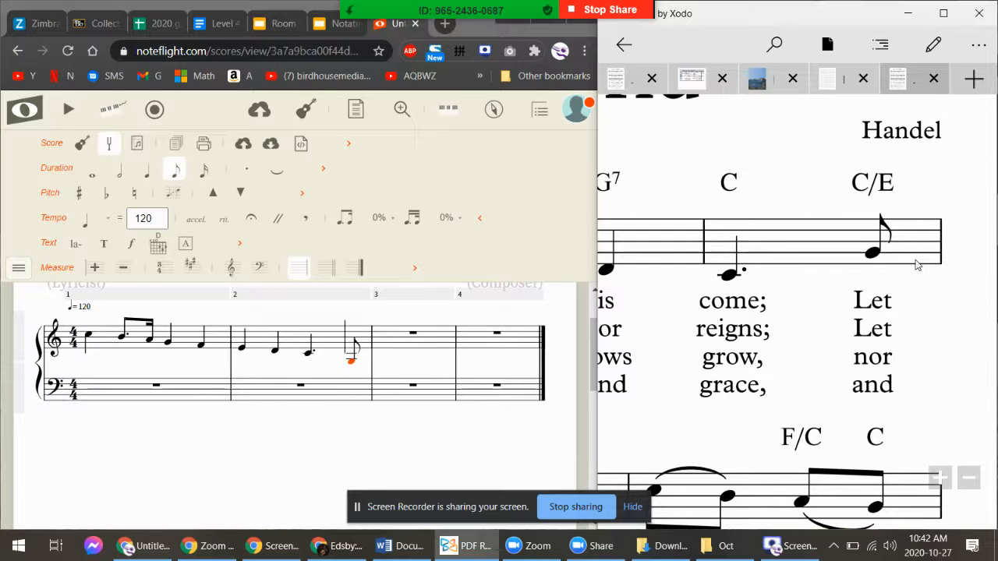
scroll(917, 265, up, 1)
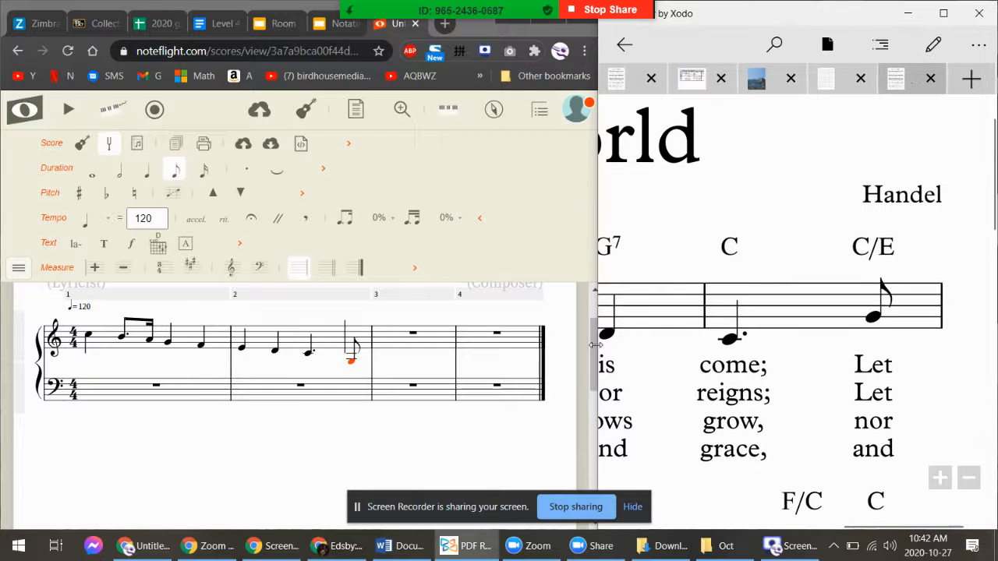
scroll(596, 345, up, 1)
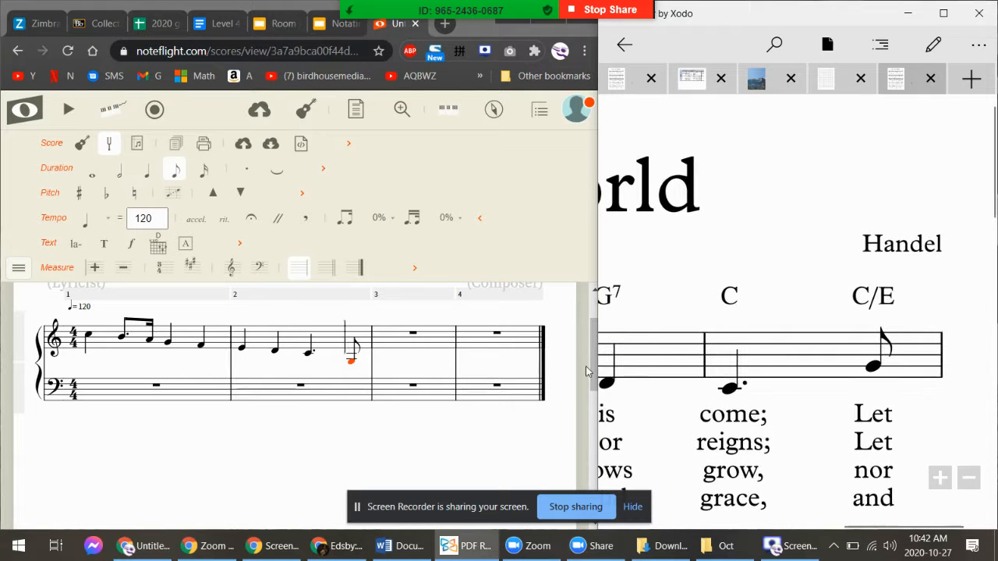
drag(590, 369, 590, 372)
key(ctrl+Up)
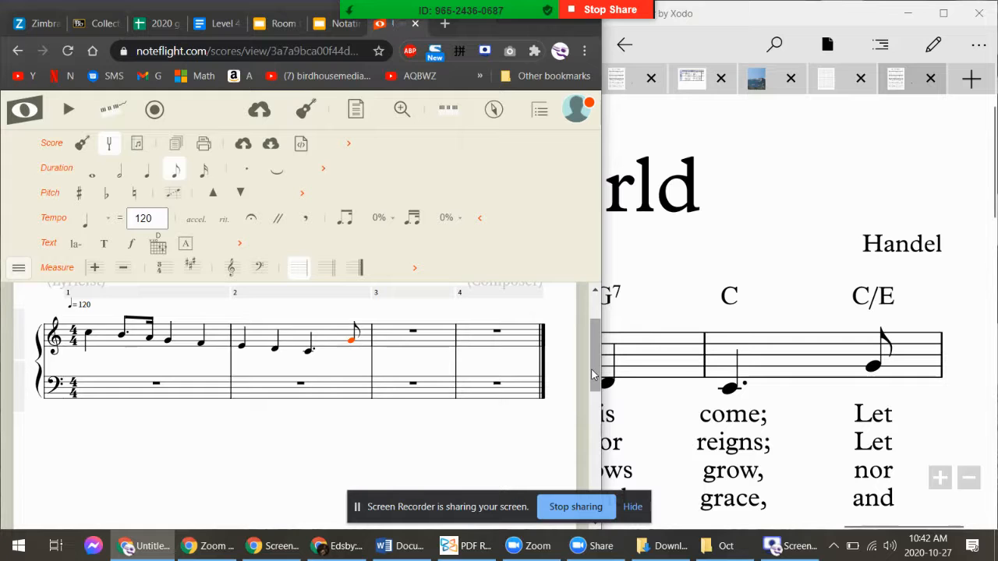
key(Right)
Scroll the Xodo PDF along to the hymn's next system
scroll(819, 375, down, 3)
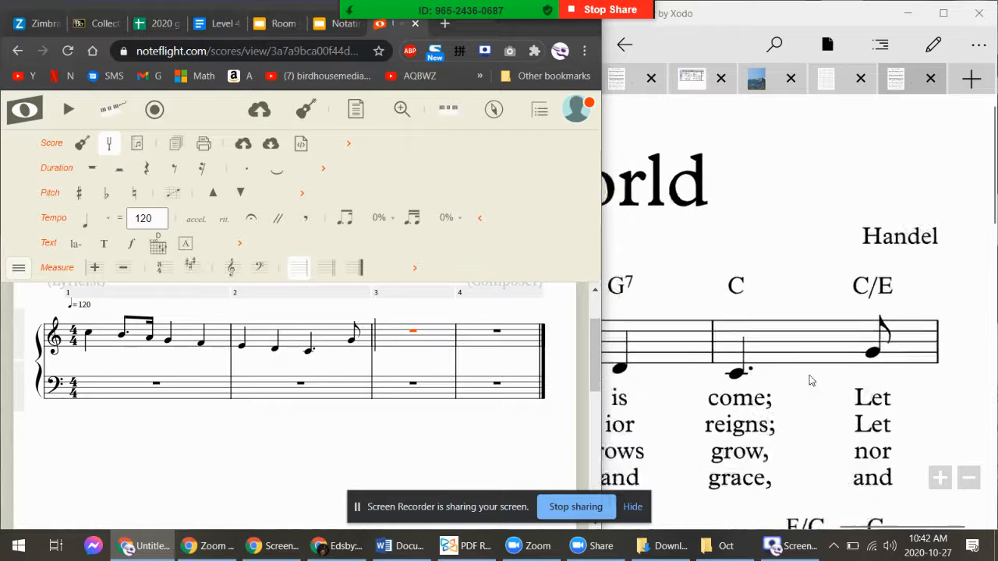
mouse_move(682, 393)
mouse_down()
mouse_move(977, 397)
mouse_move(828, 385)
mouse_up()
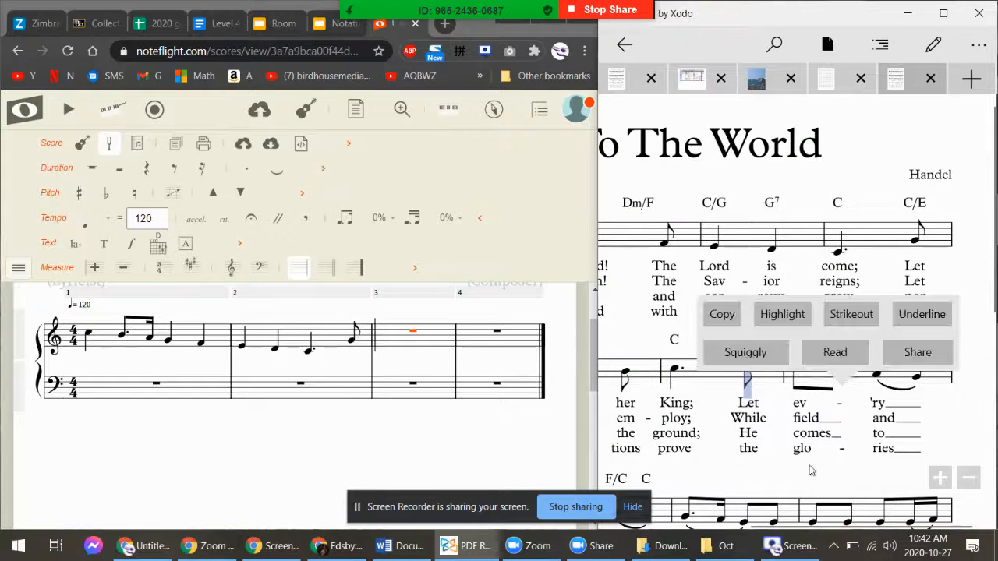
click(808, 469)
drag(769, 526, 619, 522)
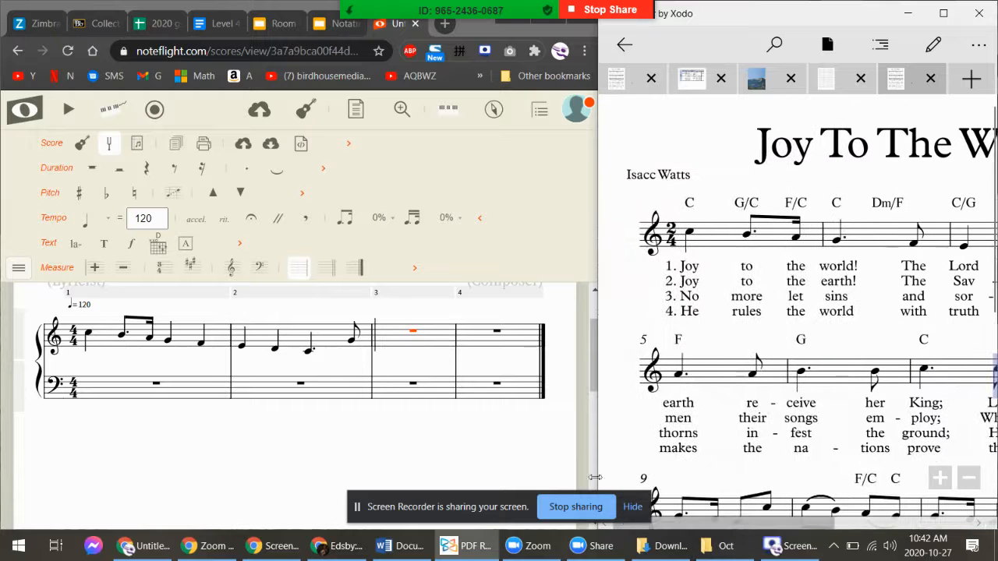
Fill measure 4 with dotted A, eighth A, dotted B and eighth B
click(431, 353)
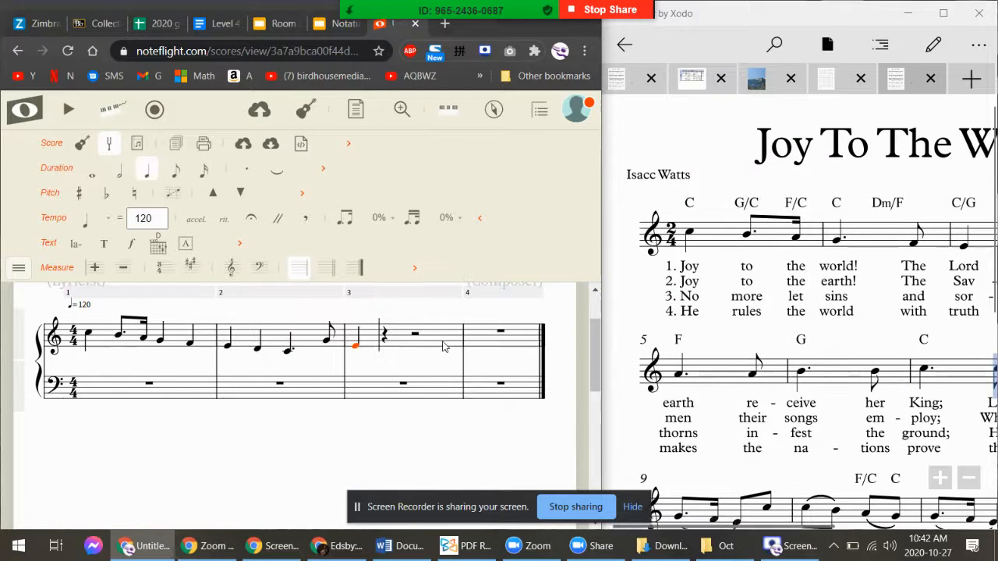
key(b)
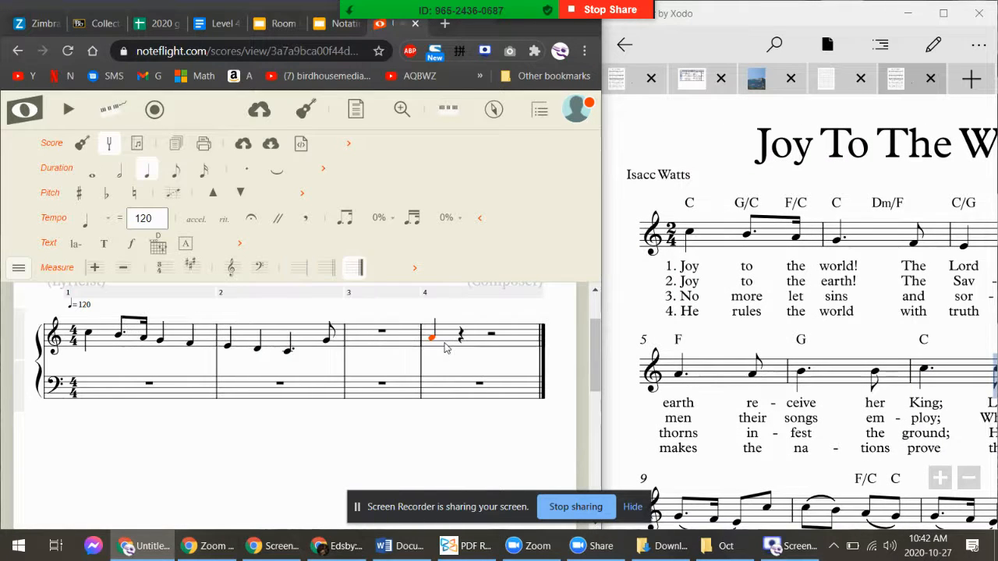
key(period)
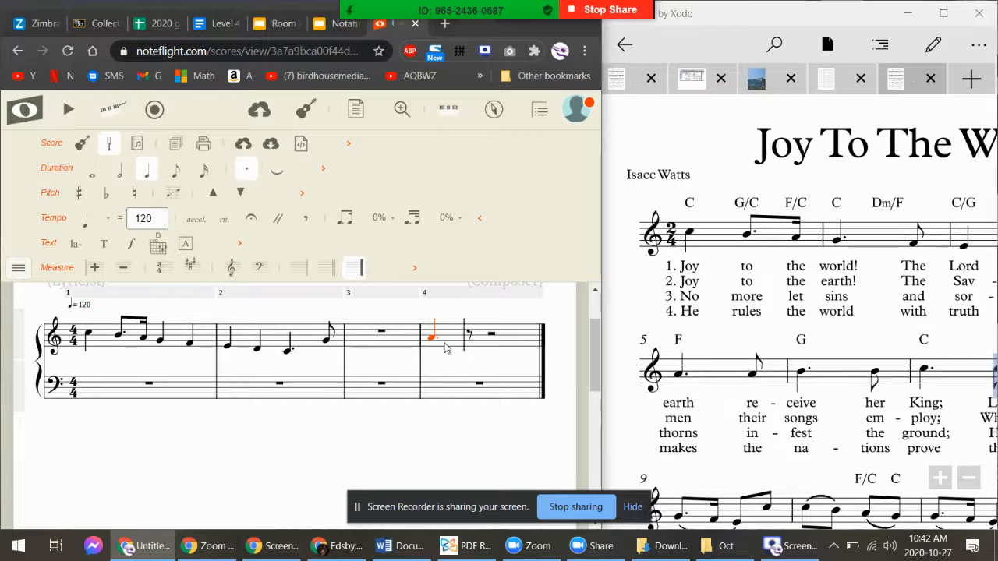
key(a)
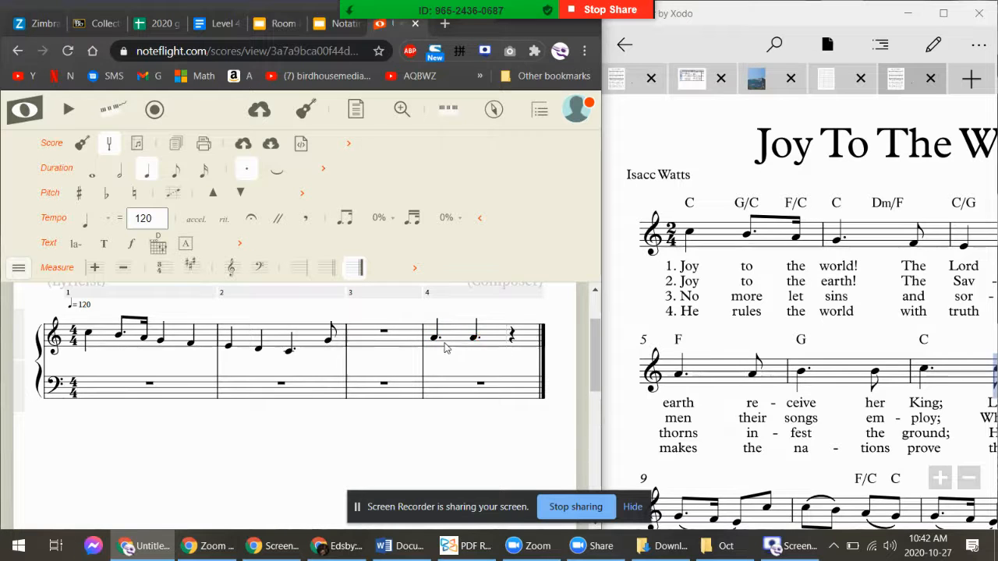
key(period)
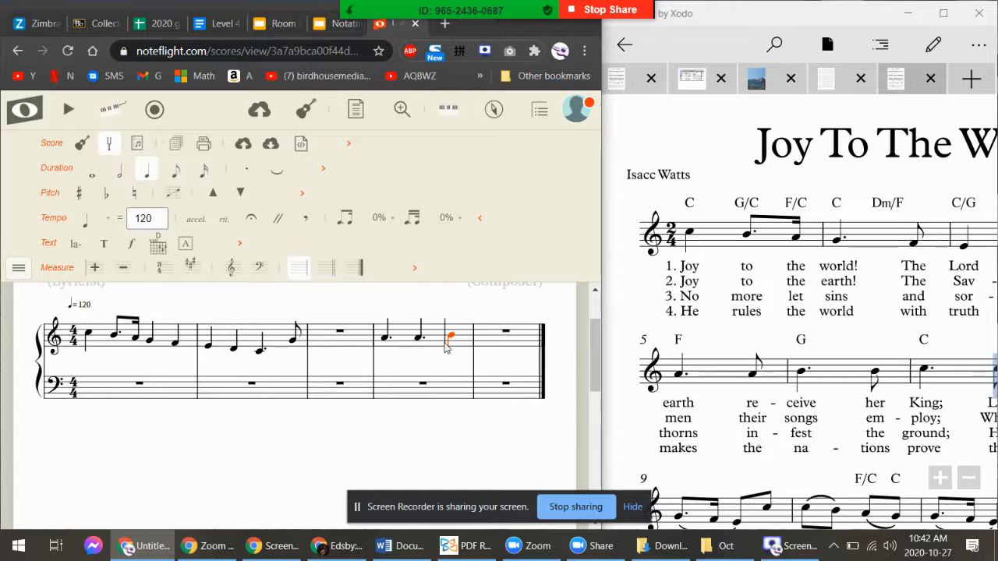
key(Left)
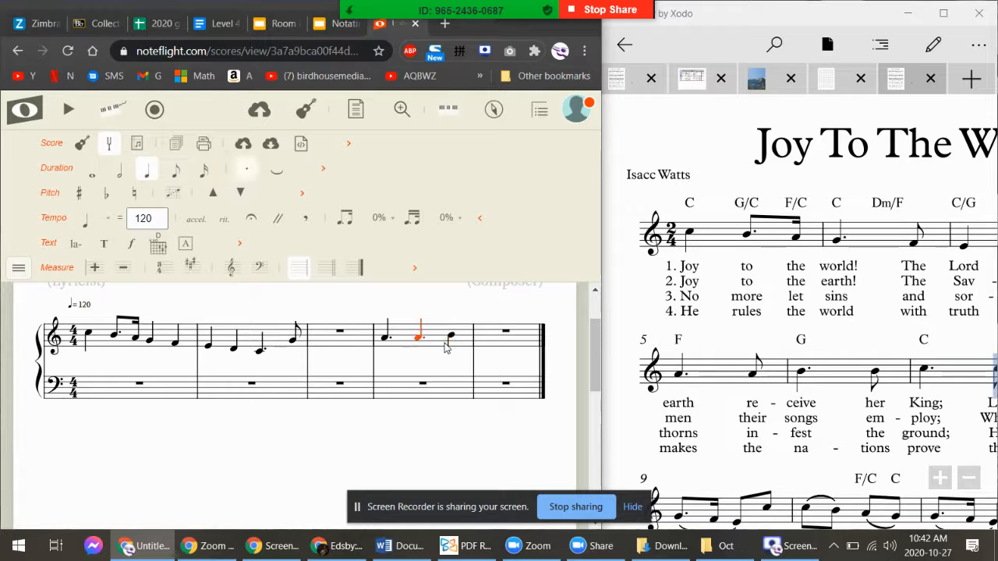
click(175, 172)
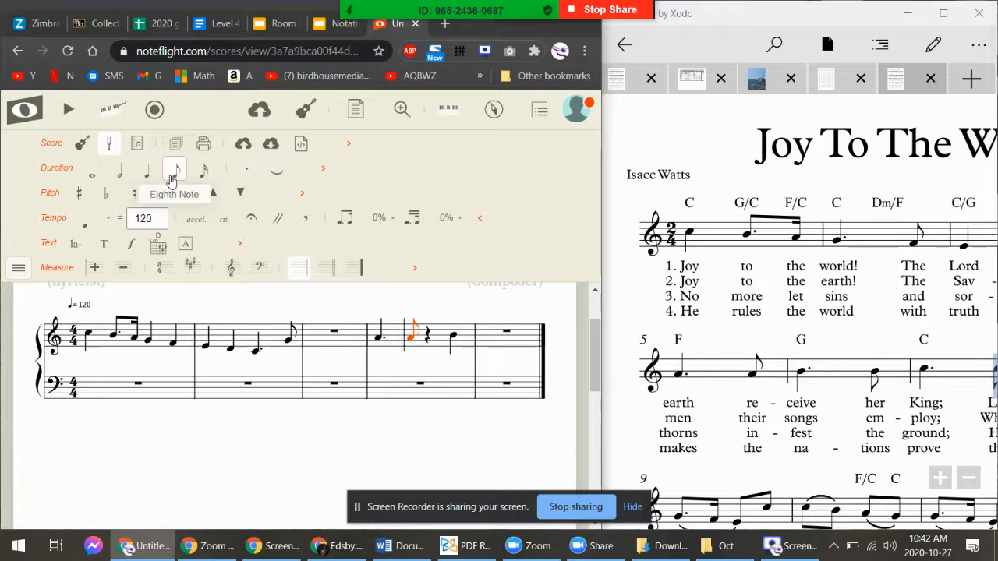
key(Right)
key(b)
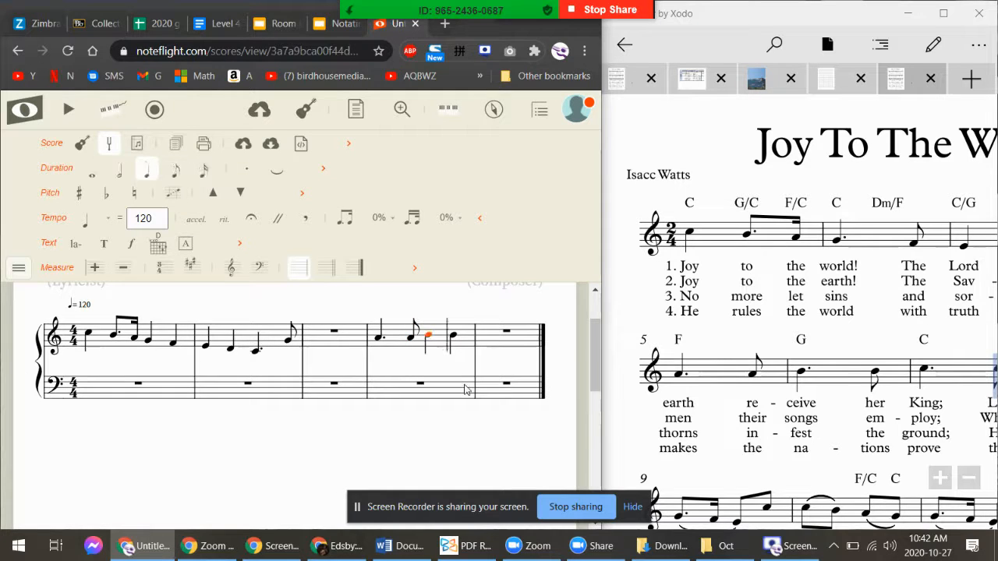
key(period)
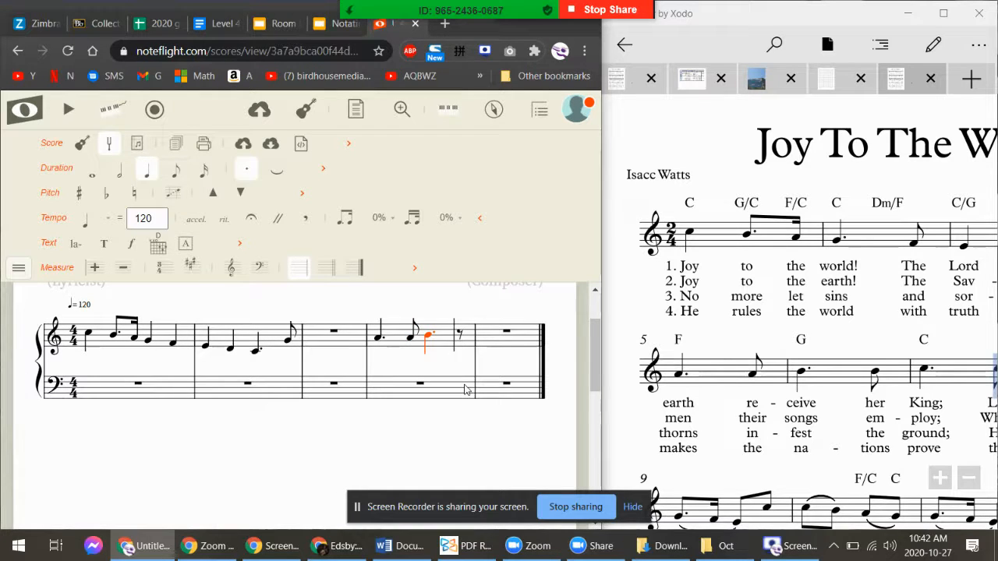
key(Right)
key(b)
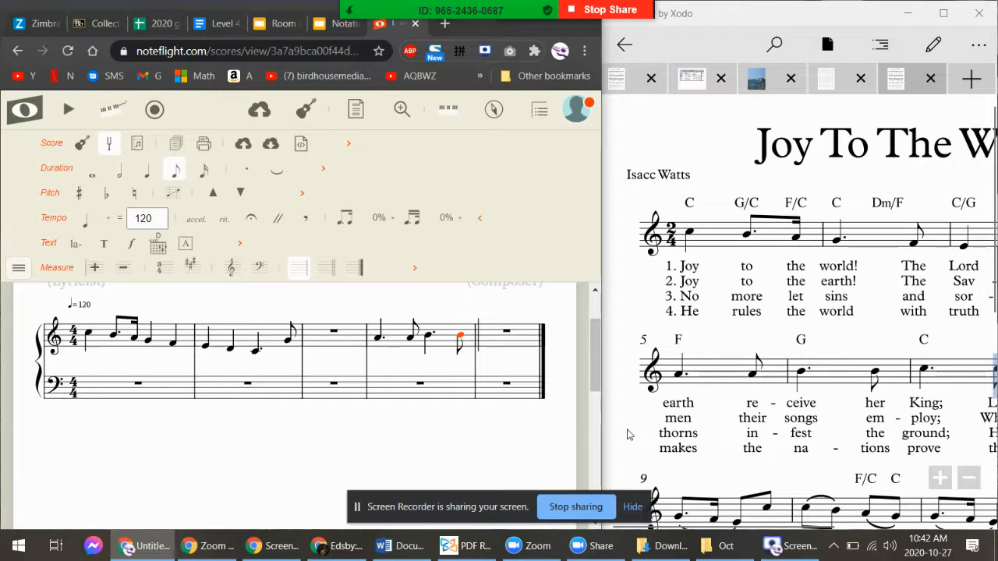
Open measure 5 with a dotted-quarter C and an eighth C
key(c)
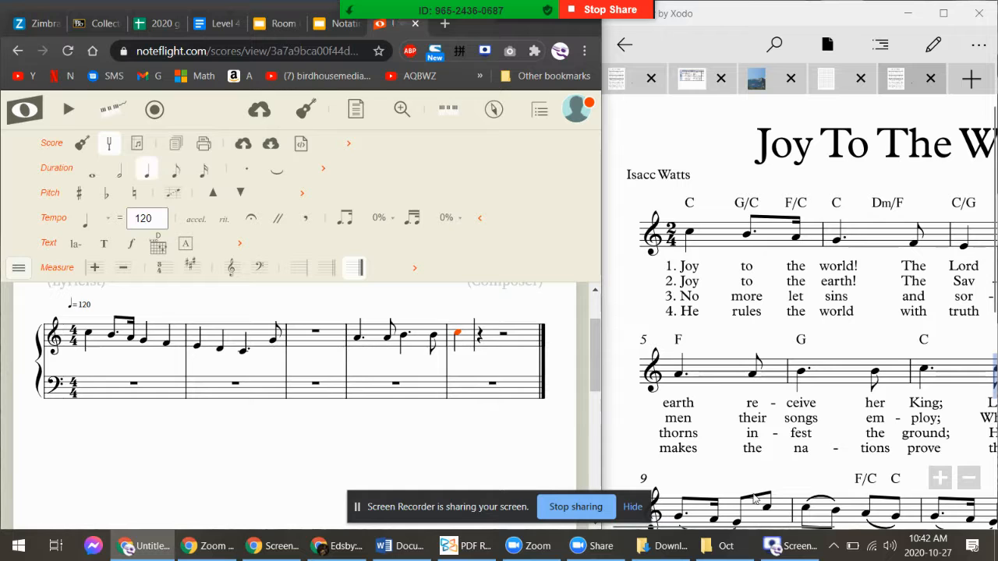
drag(814, 527, 946, 530)
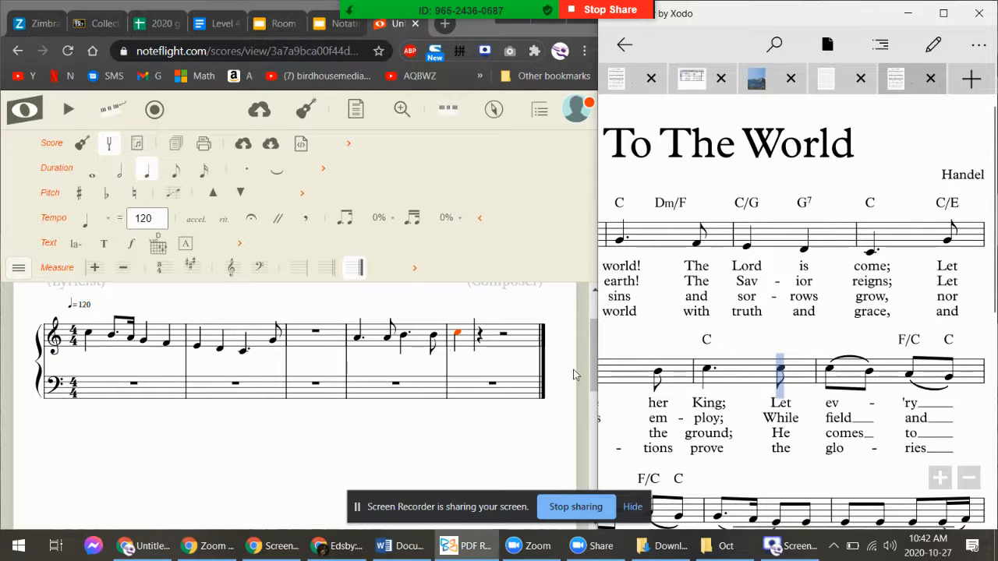
click(590, 330)
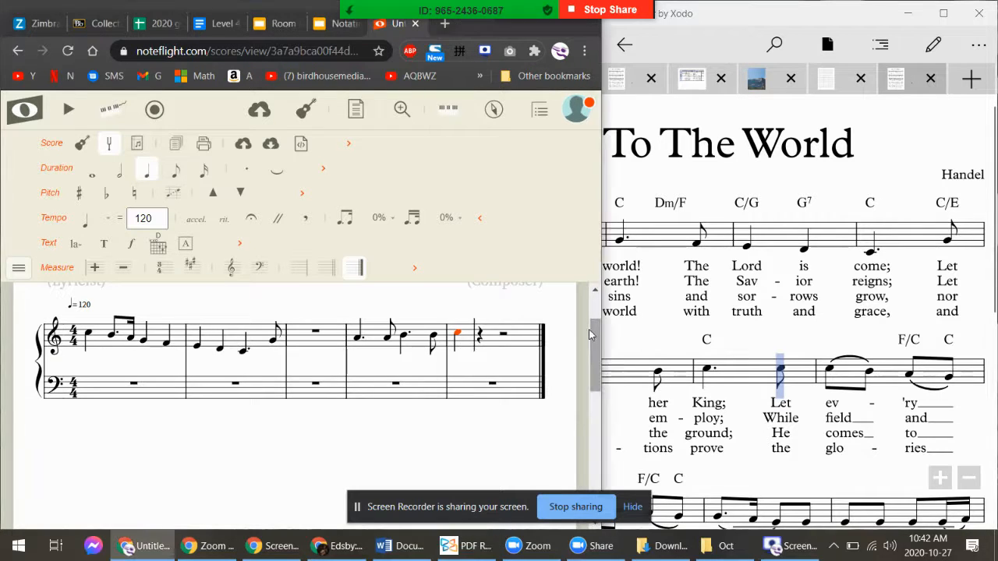
key(period)
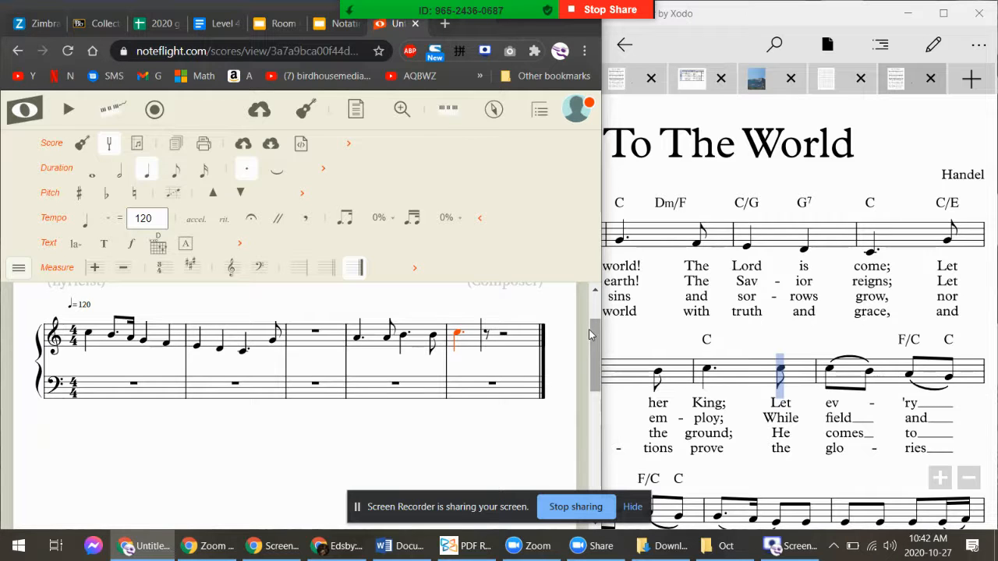
key(c)
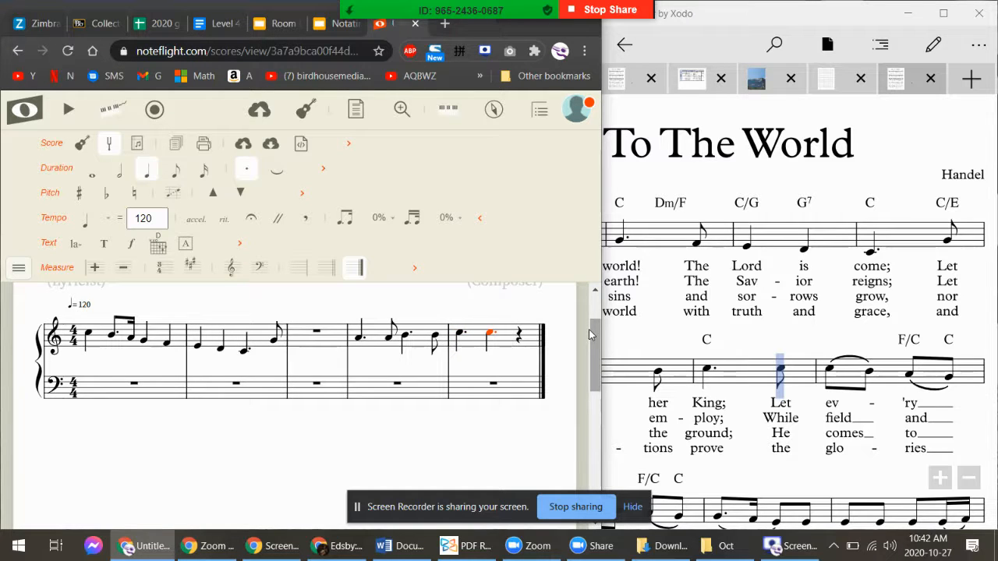
click(176, 174)
Check the hymn PDF, then add two eighth-note Cs after measure 5's eighth C
click(780, 376)
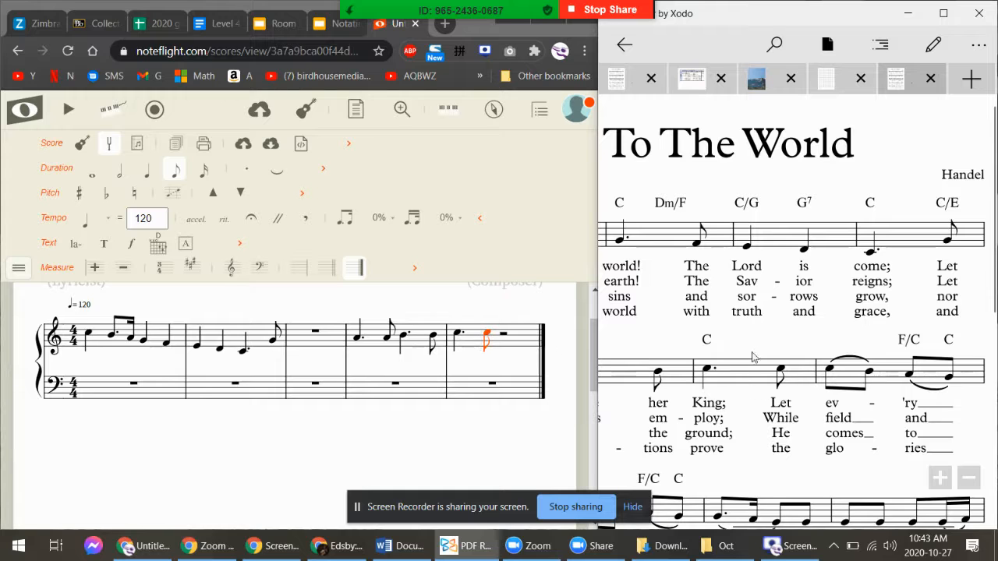
scroll(784, 379, right, 2)
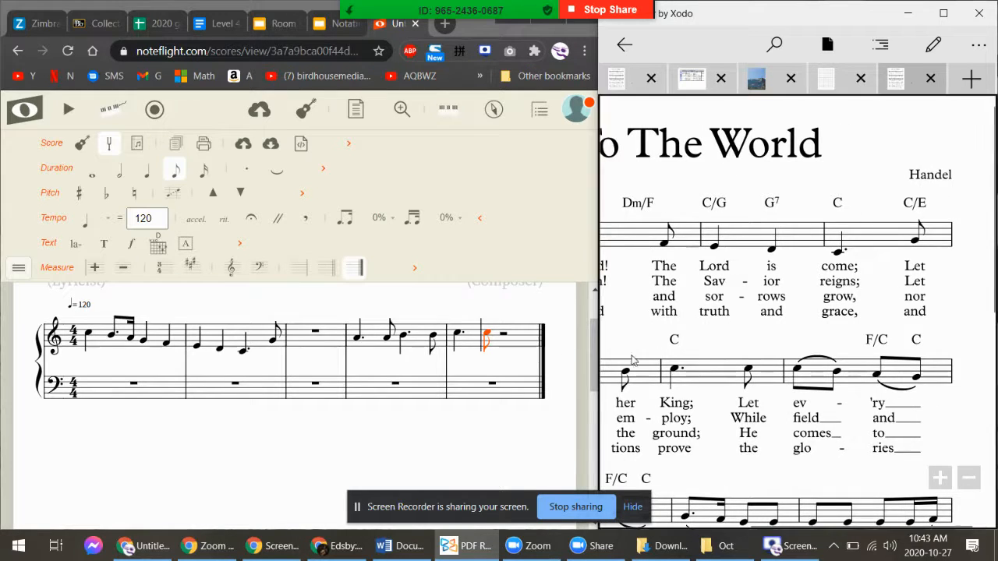
click(590, 363)
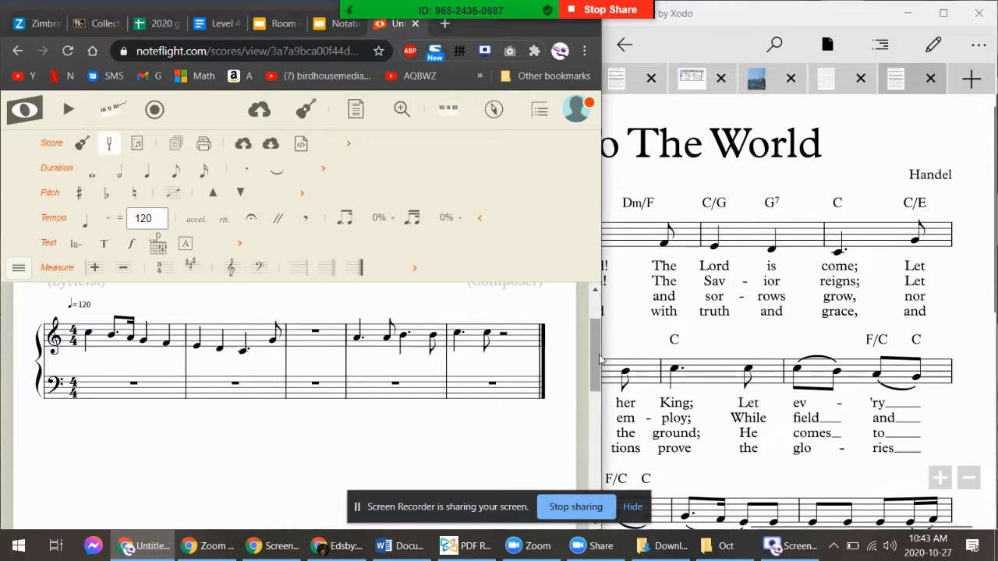
click(514, 345)
click(505, 339)
click(503, 335)
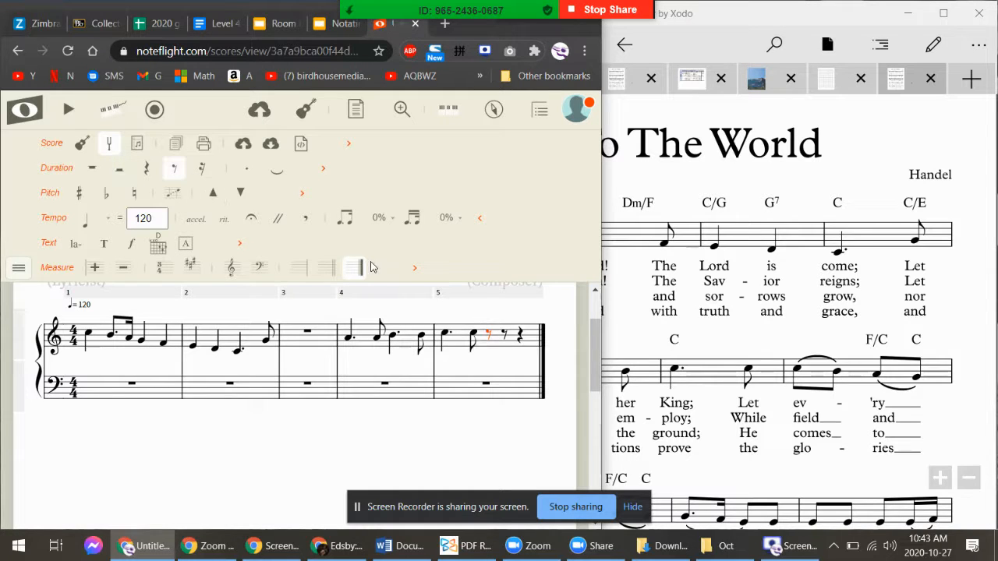
key(c)
key(c)
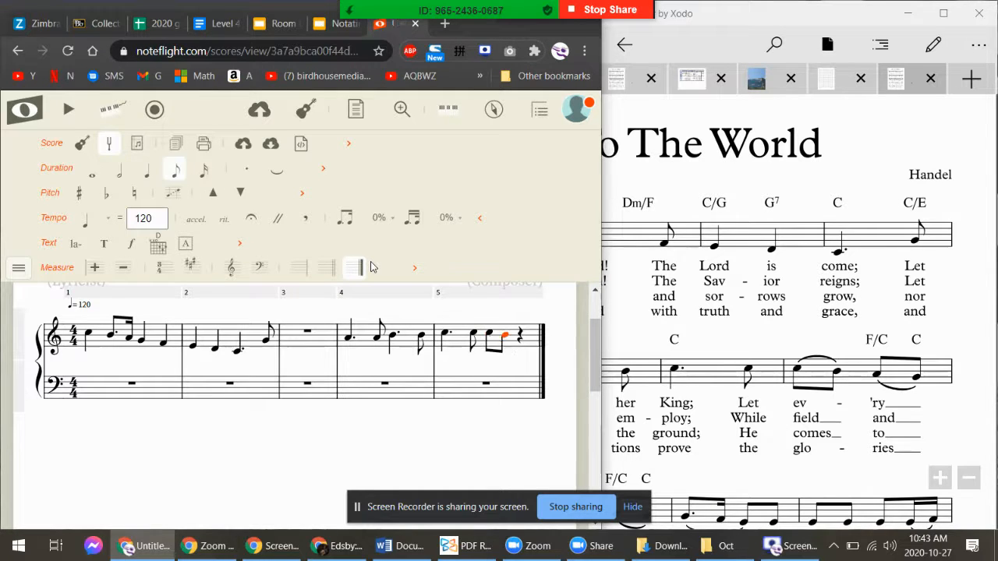
key(c)
key(c)
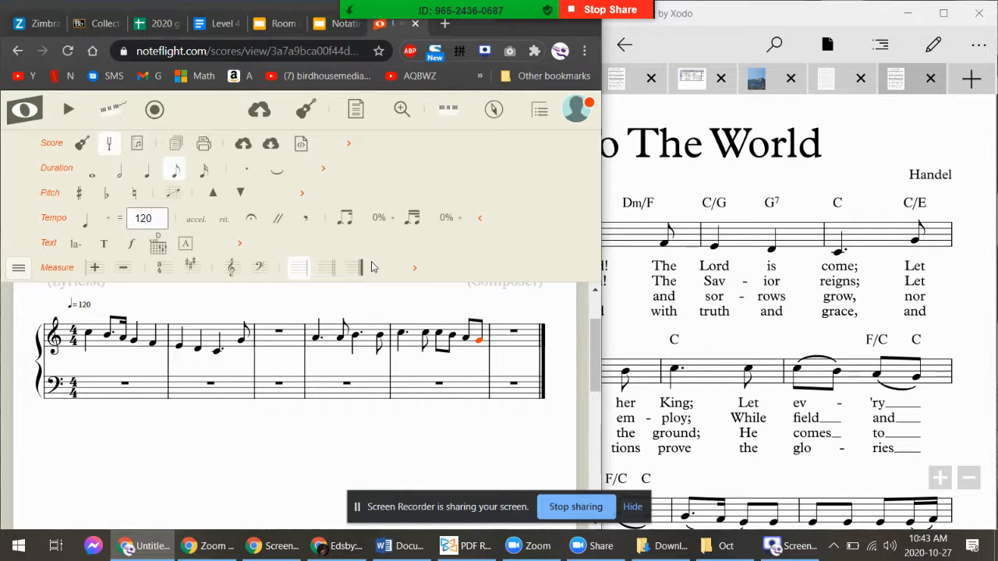
Delete the misplaced notes from measures 4 and 5
click(91, 333)
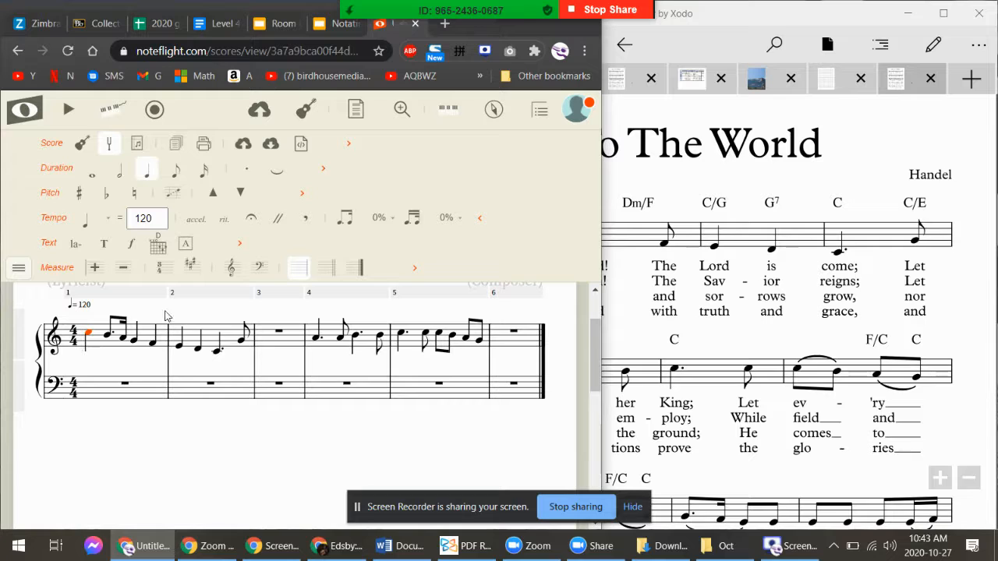
click(340, 343)
click(324, 350)
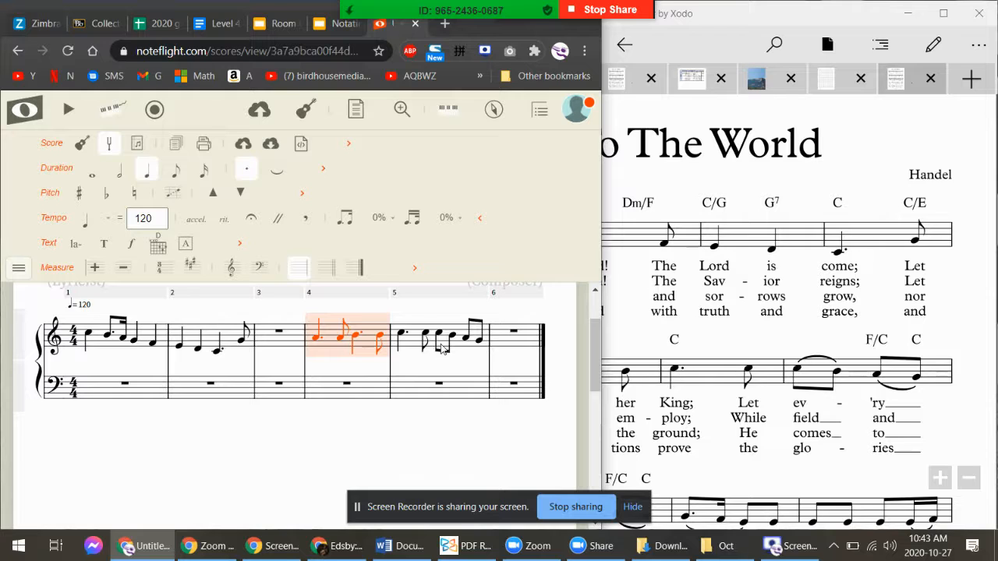
key(shift+Right)
key(shift+Right)
key(shift+Right)
key(shift+Right)
key(shift+Right)
key(shift+Right)
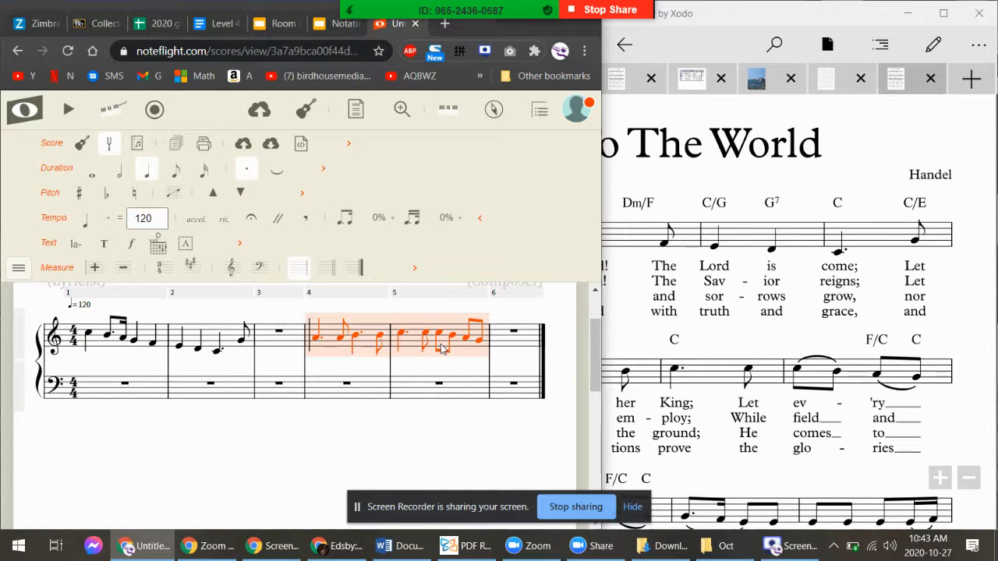
key(Delete)
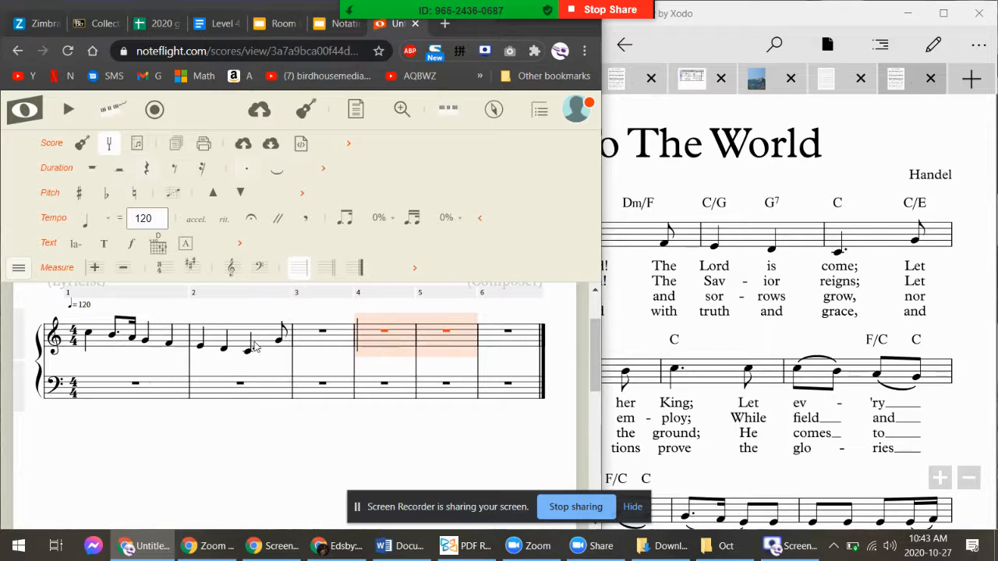
Paste the copied phrase starting at measure 3, then select measure 1
click(314, 344)
key(ctrl+v)
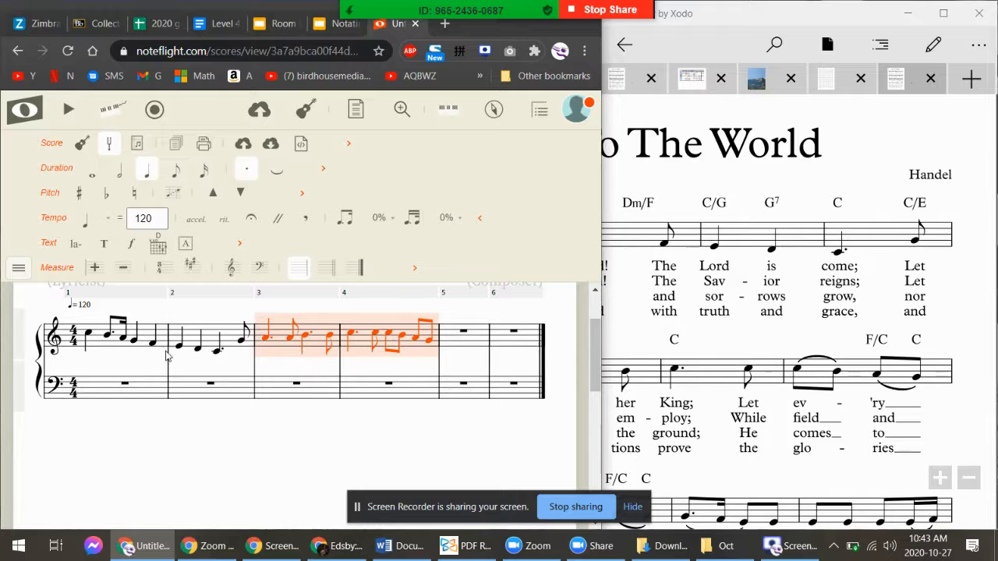
click(100, 349)
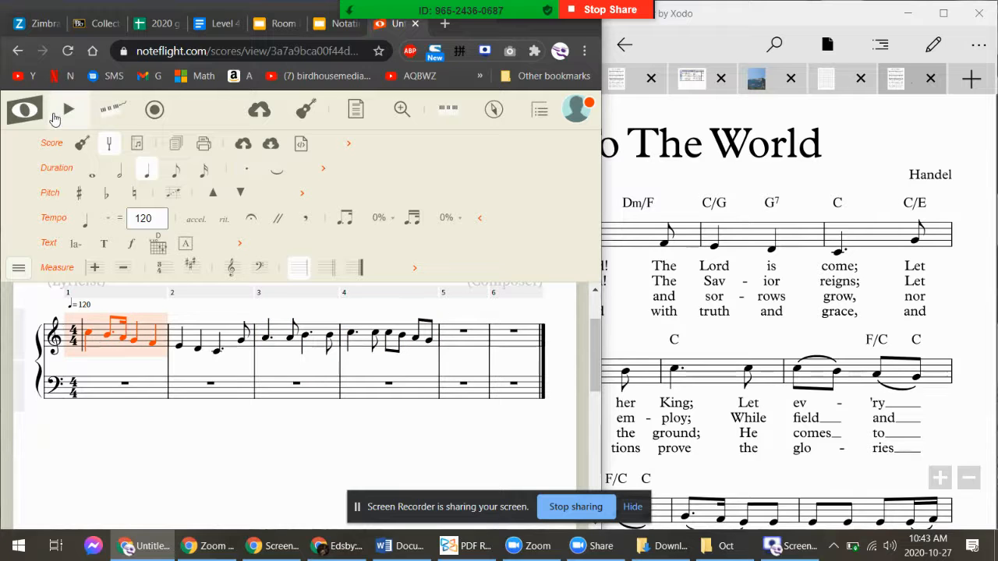
Play the melody and pan the Xodo PDF back to the hymn's first measure
click(56, 117)
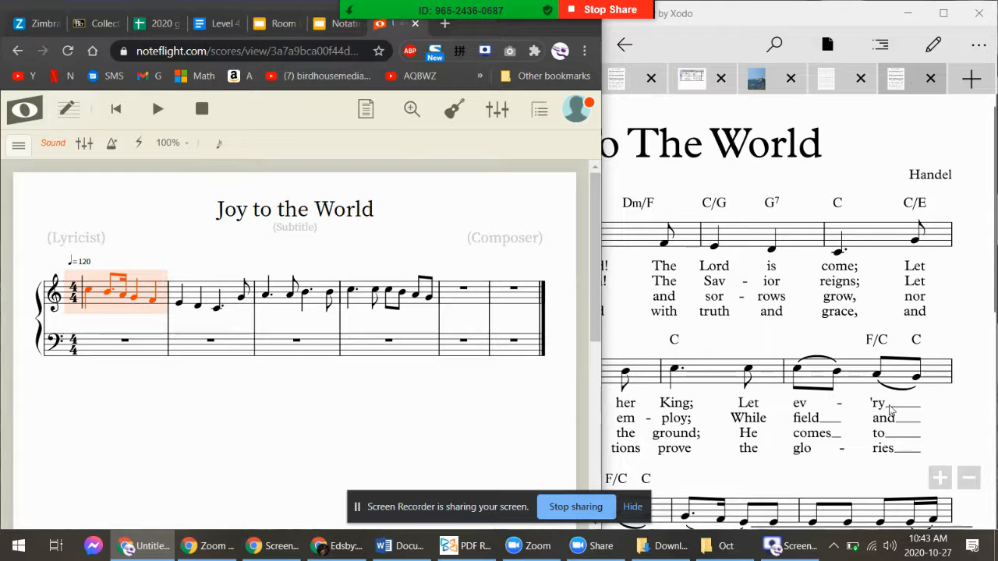
drag(786, 482, 924, 476)
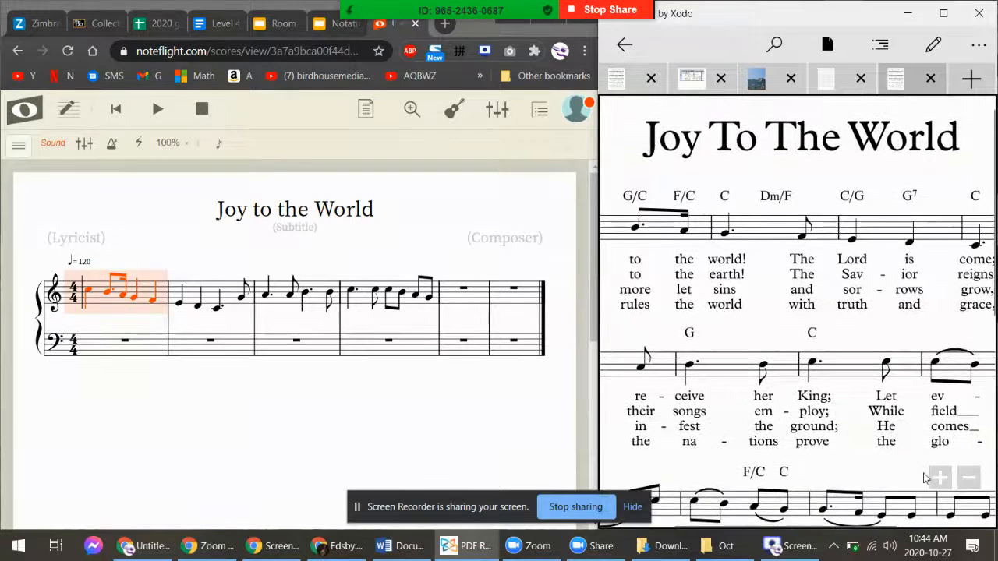
drag(663, 273, 920, 307)
click(708, 326)
drag(760, 340, 779, 368)
click(727, 341)
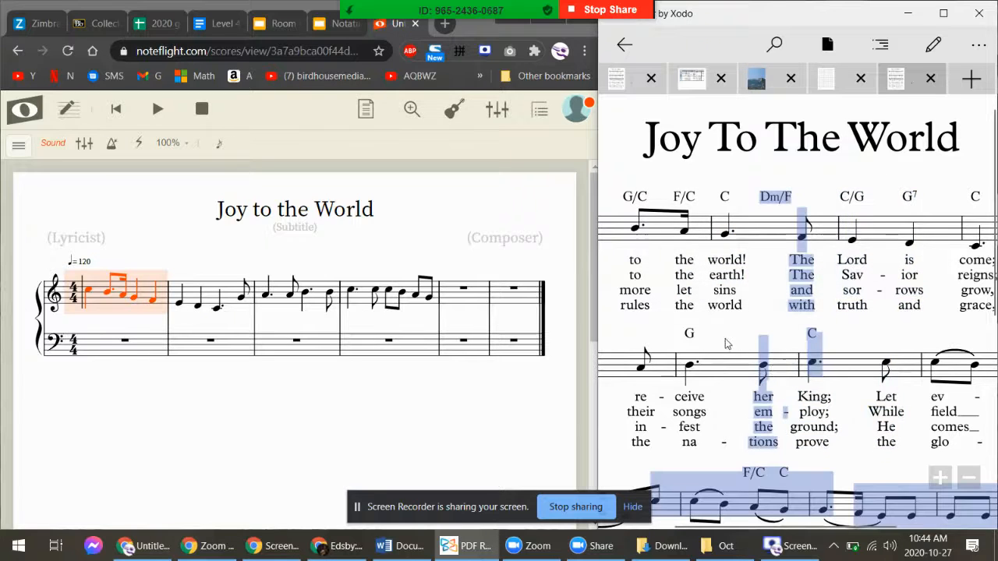
drag(796, 527, 698, 524)
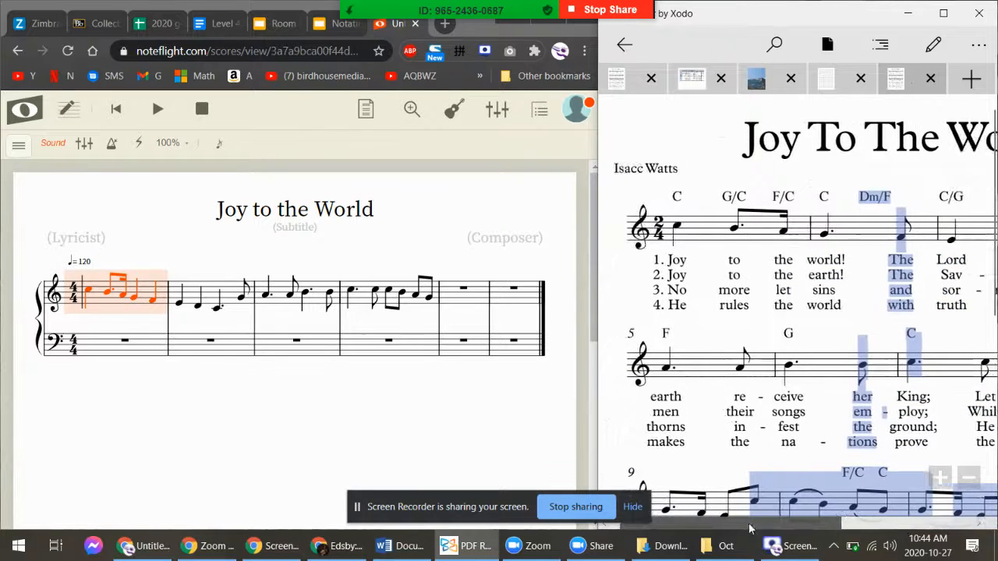
Play the score again from the browser, then stop playback
click(92, 298)
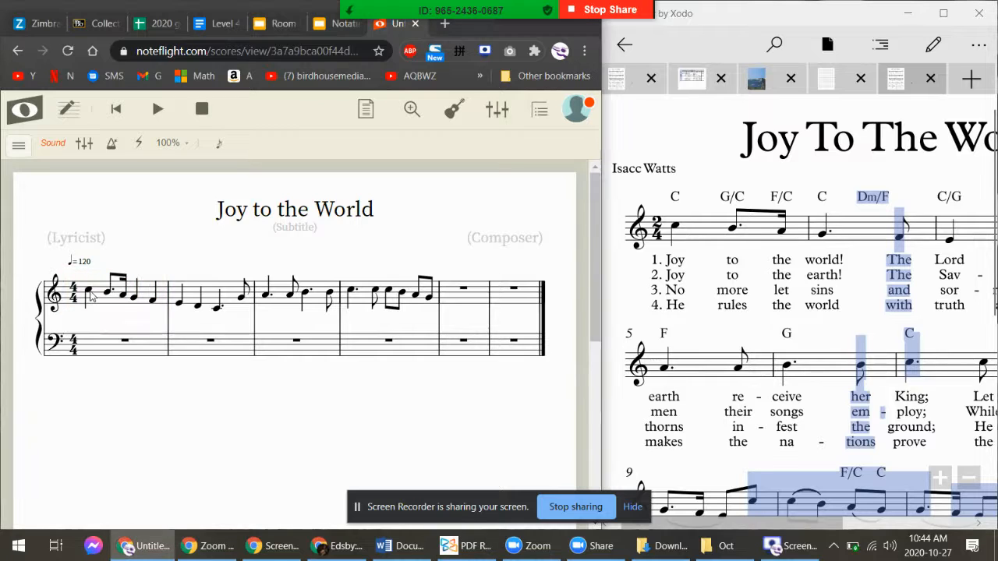
key(space)
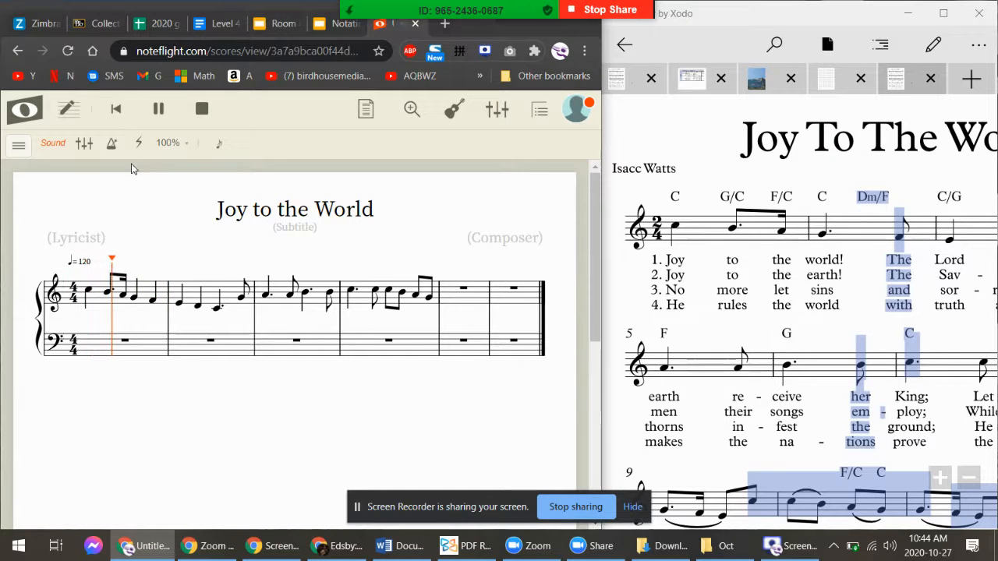
click(201, 110)
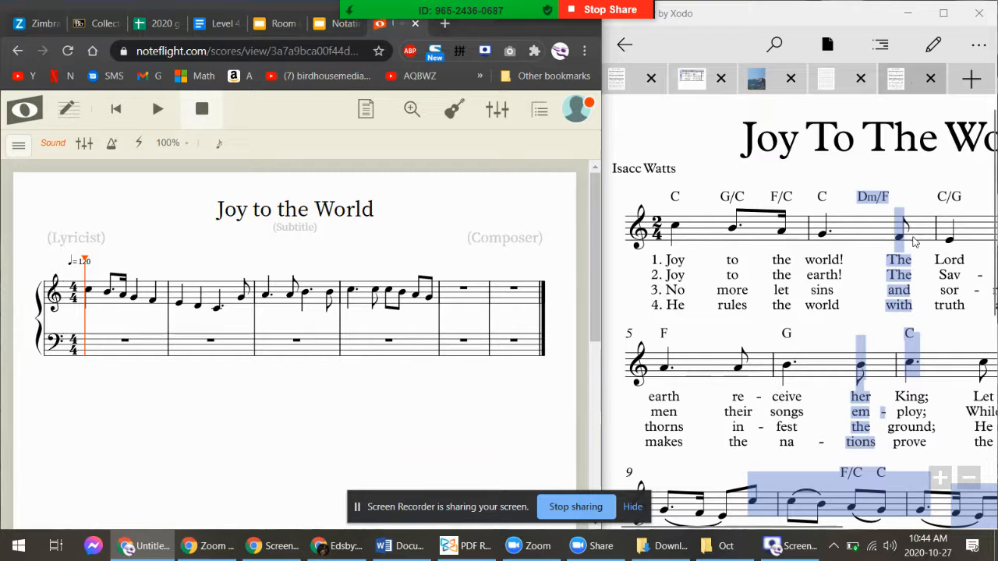
scroll(216, 406, down, 4)
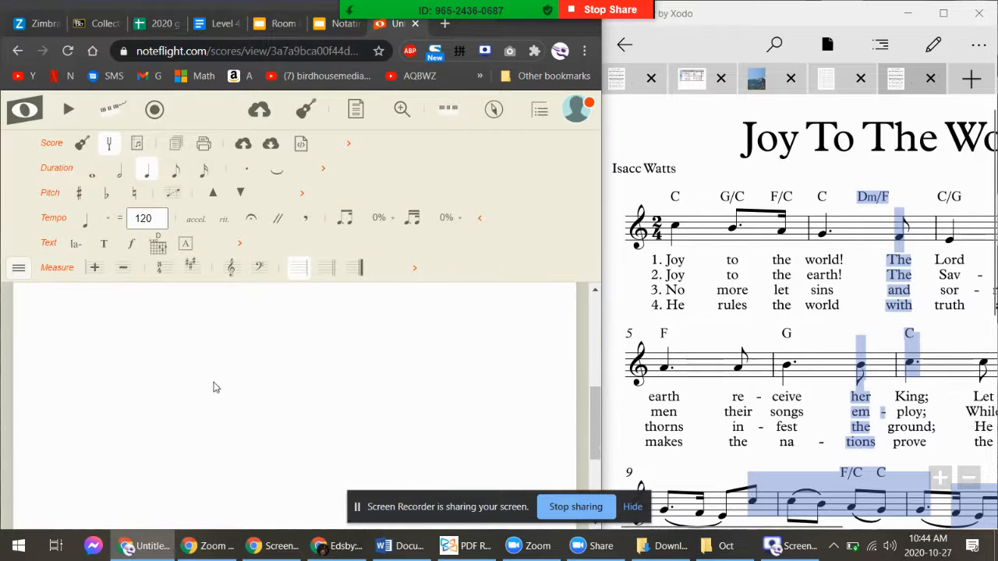
Make measure 1's G a dotted quarter with an eighth F, then replay from the start
scroll(216, 388, up, 3)
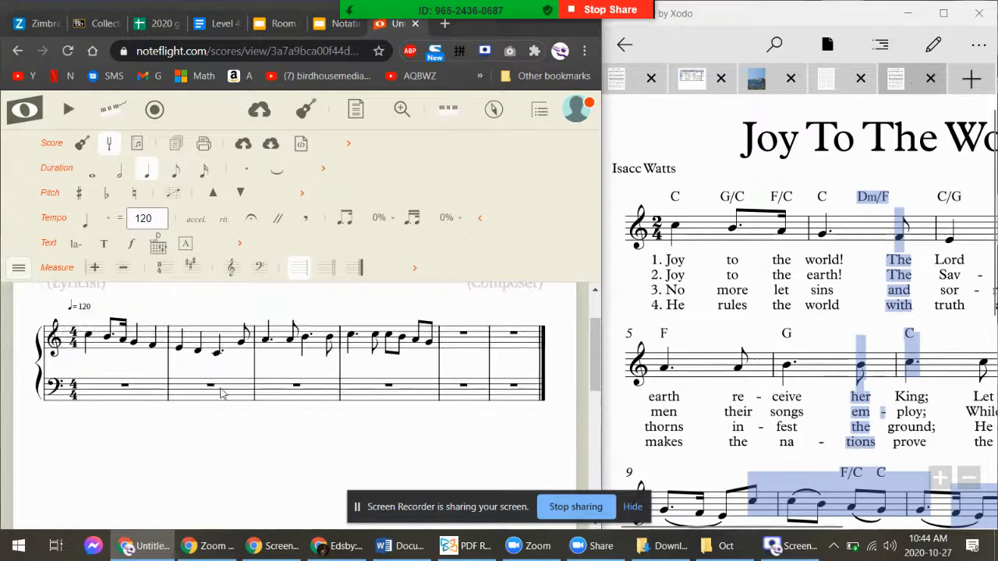
click(152, 347)
key(Left)
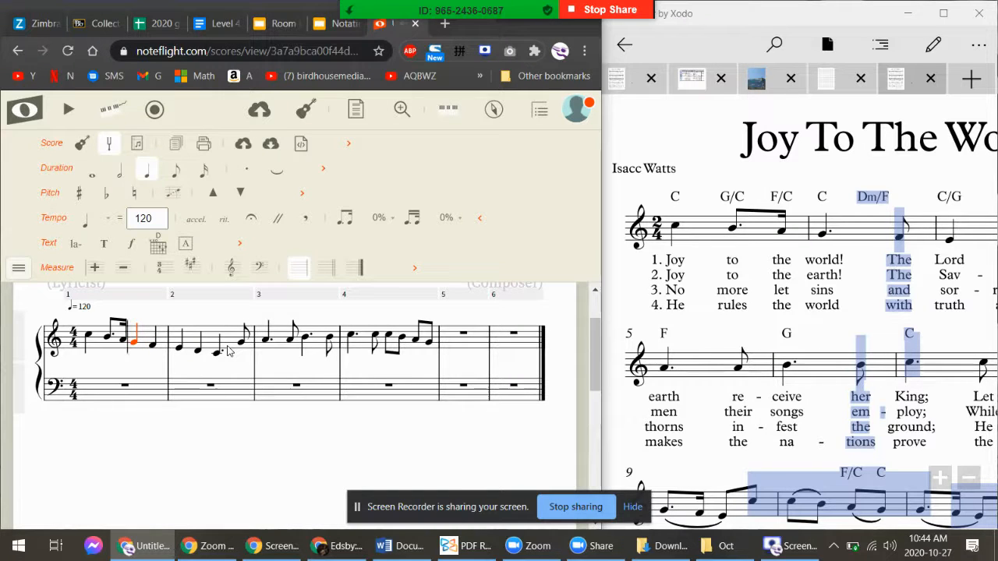
key(period)
key(Right)
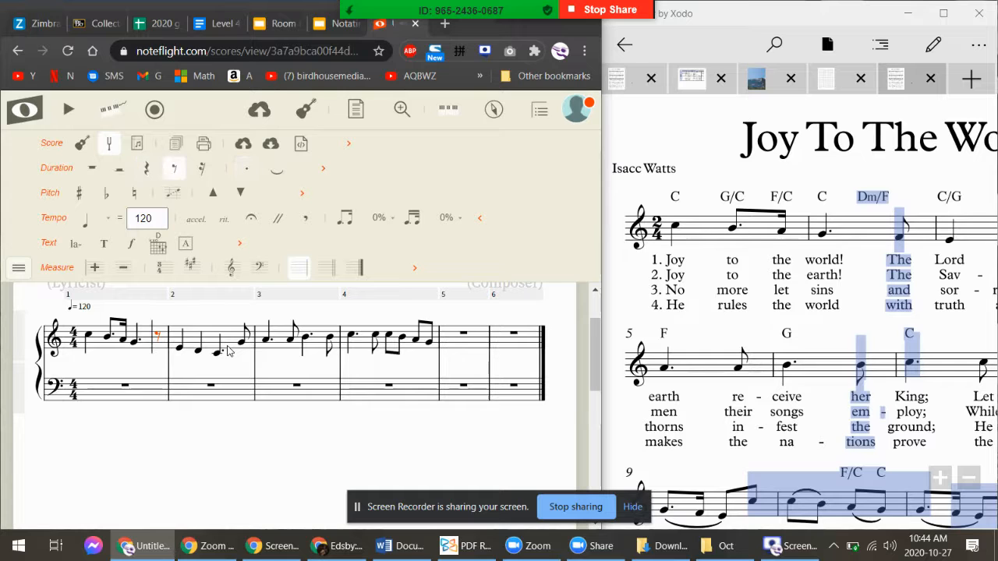
key(f)
key(Left)
key(Left)
key(Left)
key(Left)
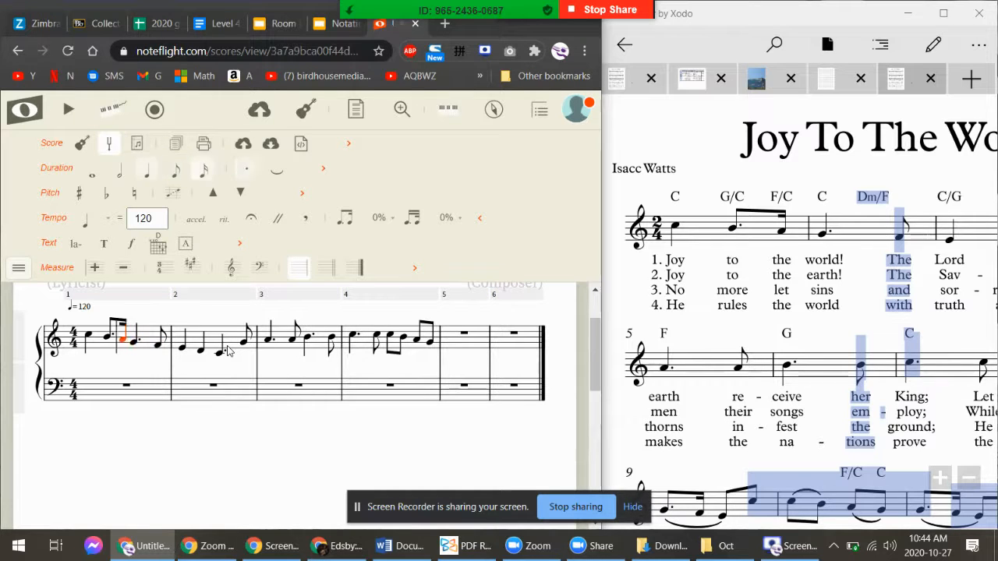
key(space)
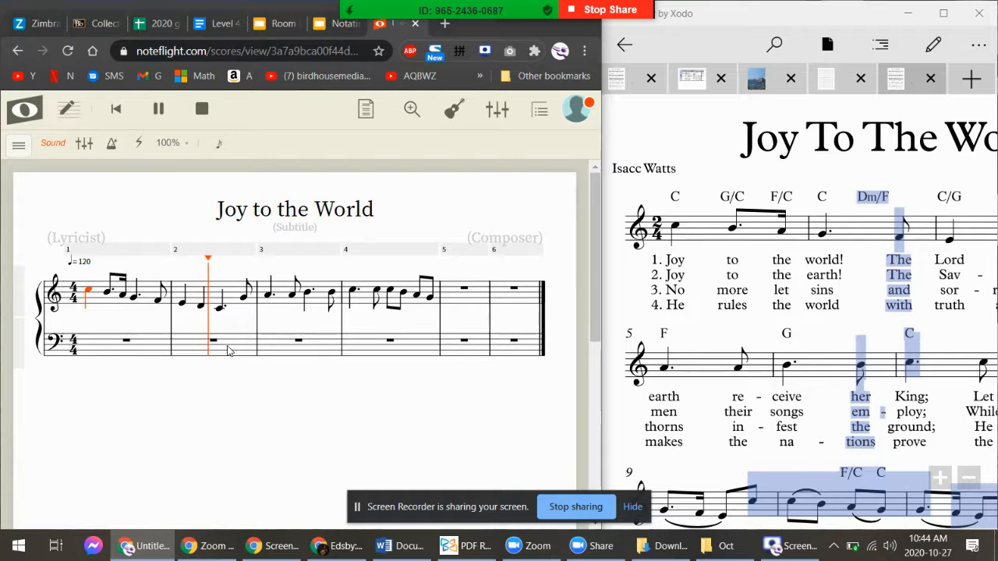
key(space)
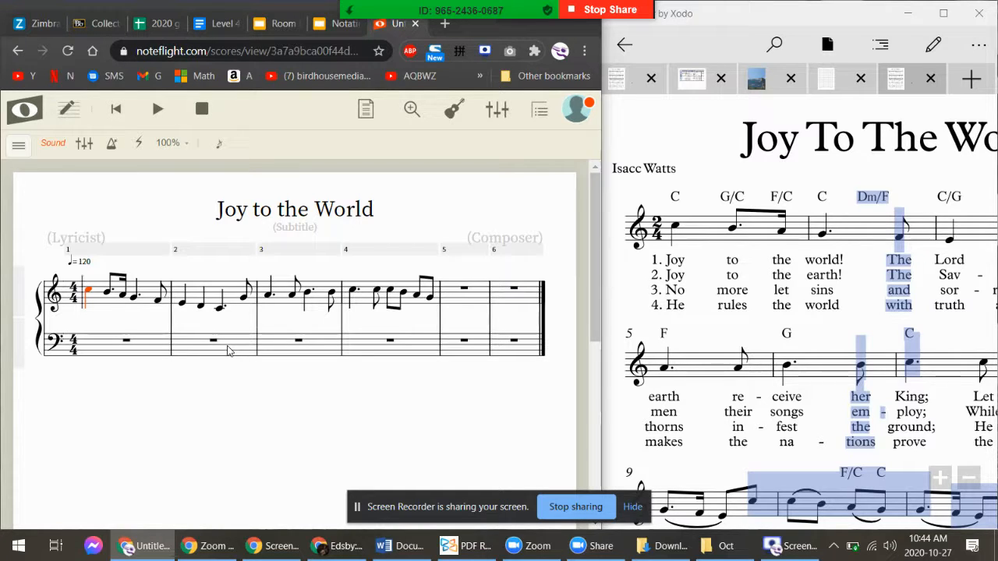
click(815, 321)
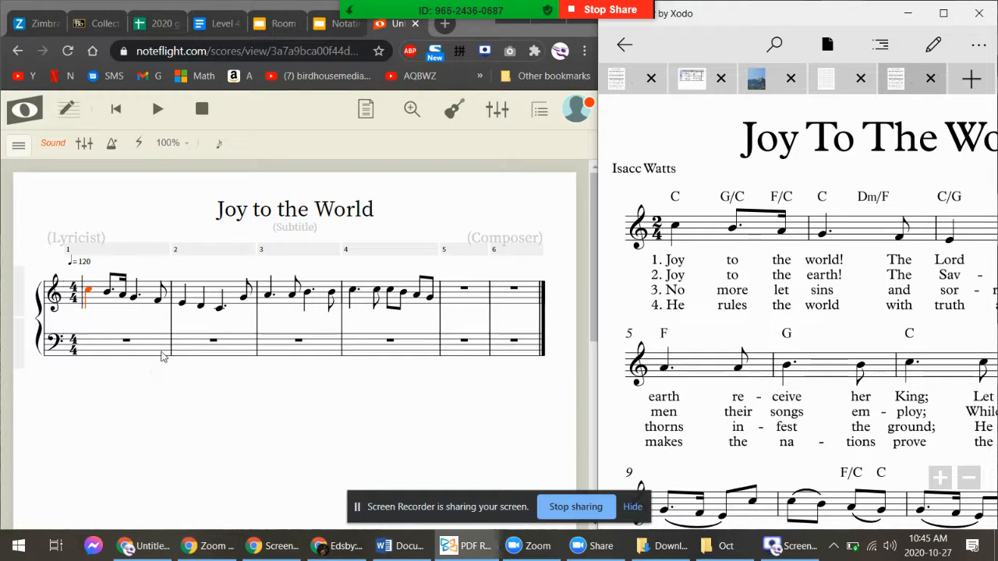
click(117, 351)
key(space)
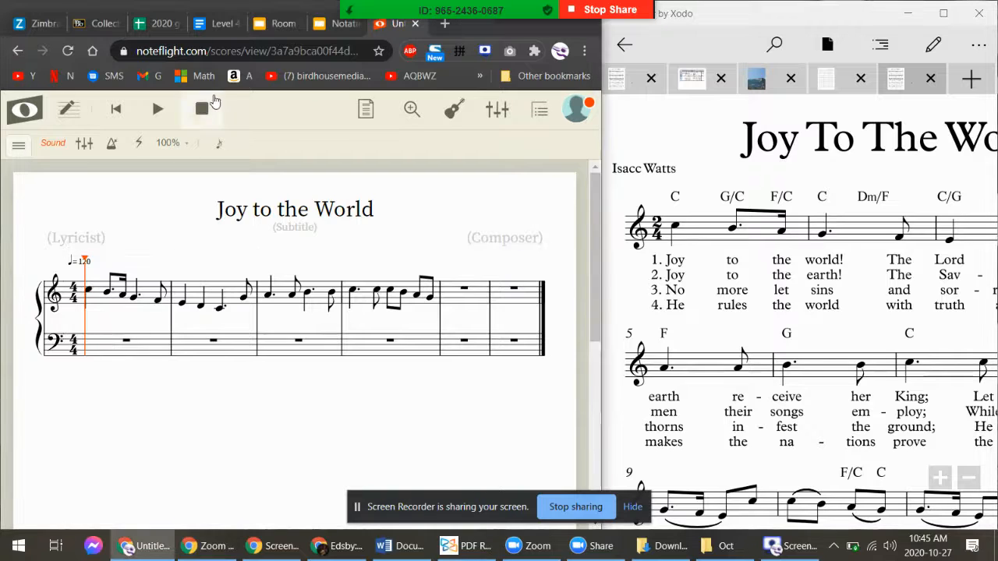
click(197, 110)
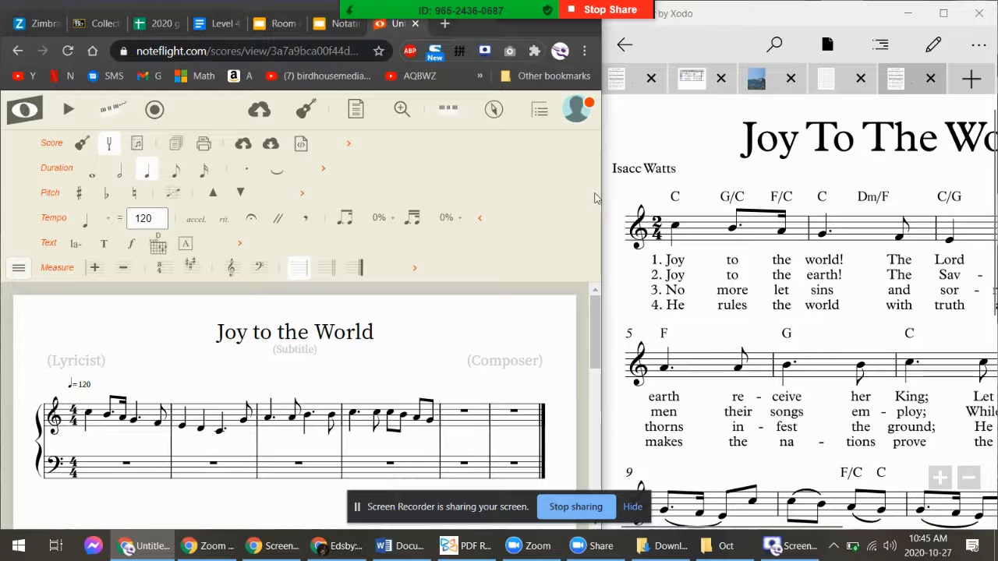
Add two empty measures after measure 5 using Measure > Add Measure After
click(478, 421)
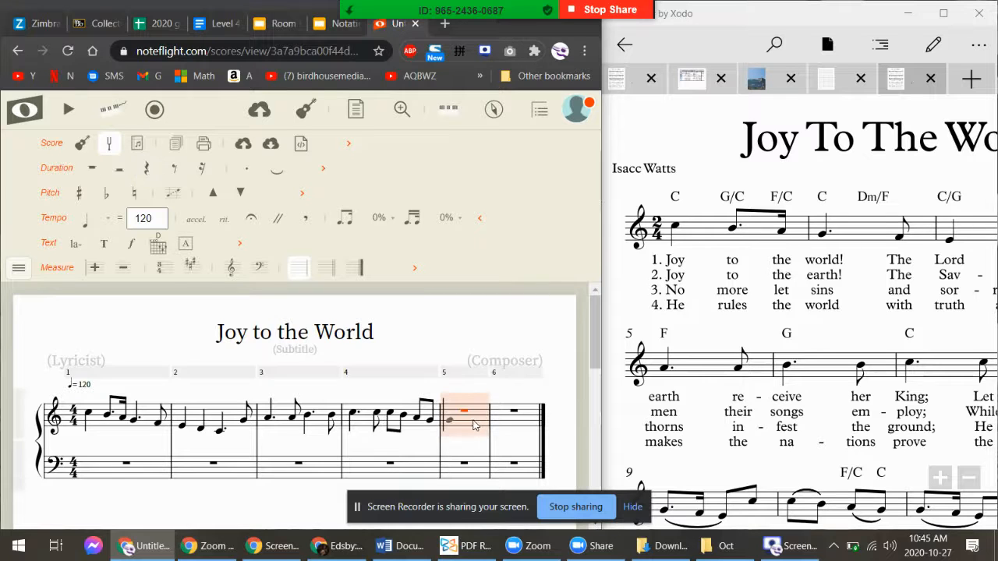
scroll(464, 408, down, 3)
scroll(464, 407, up, 2)
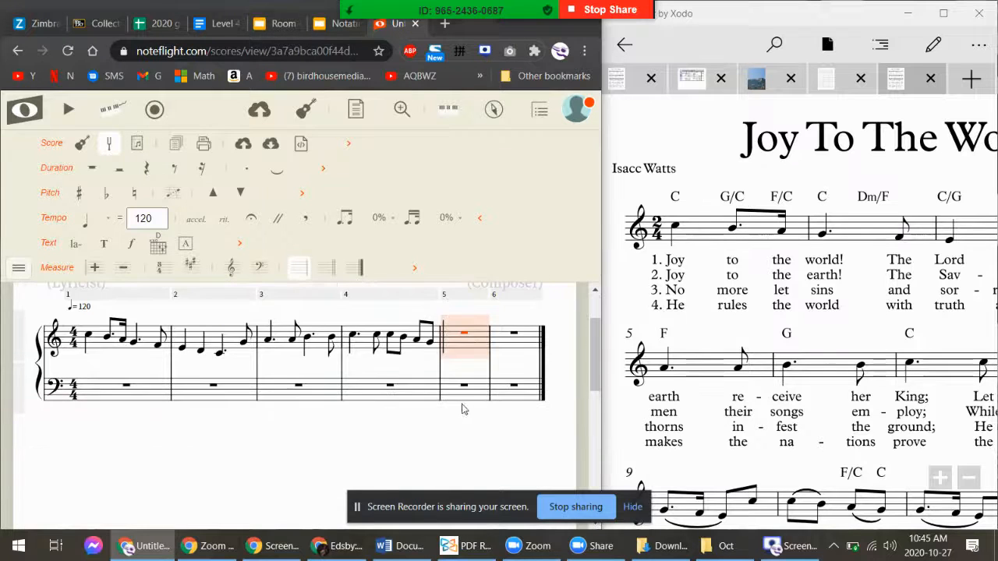
click(18, 267)
mouse_move(25, 288)
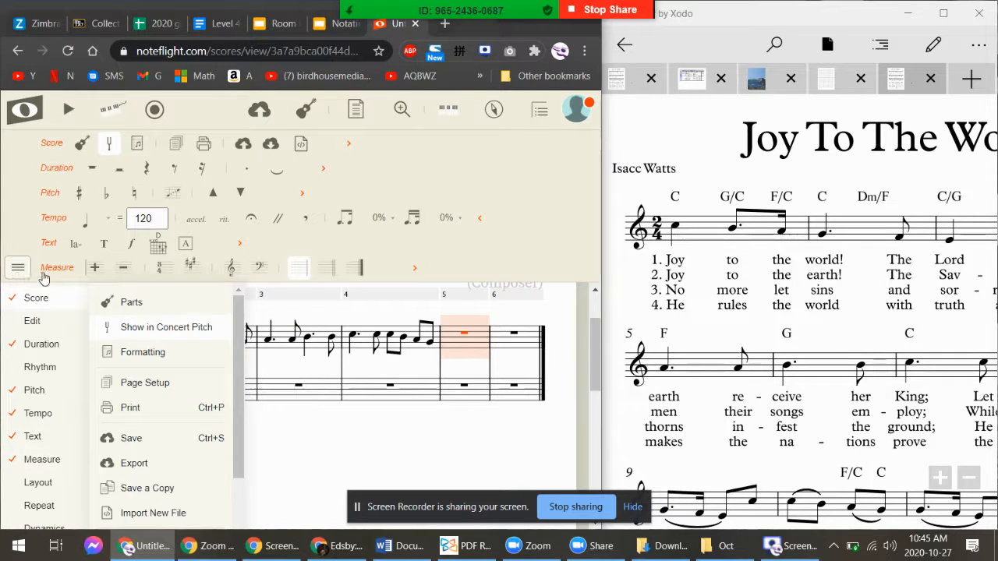
click(96, 268)
click(95, 268)
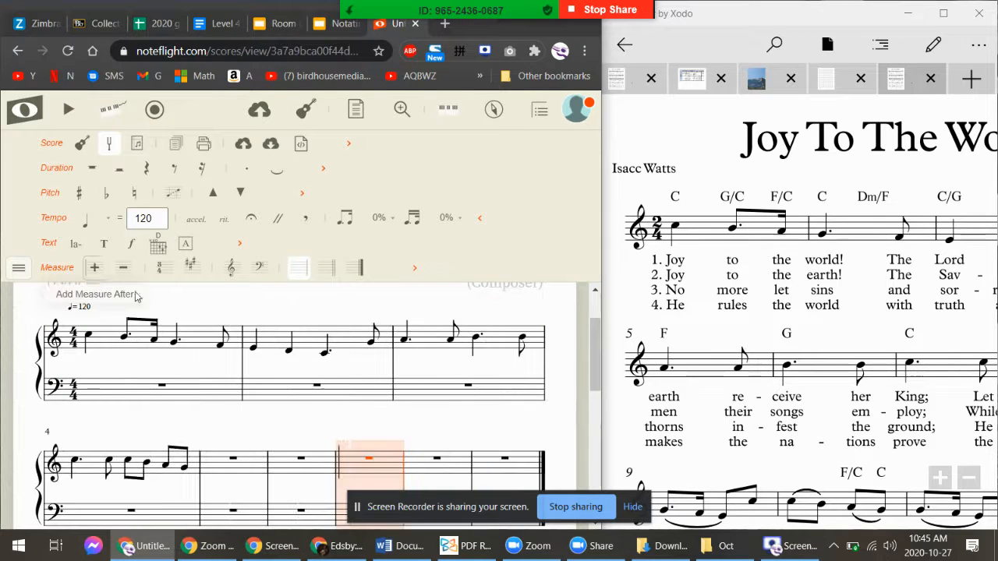
Play the score from measure 1, then stop playback
click(129, 356)
key(space)
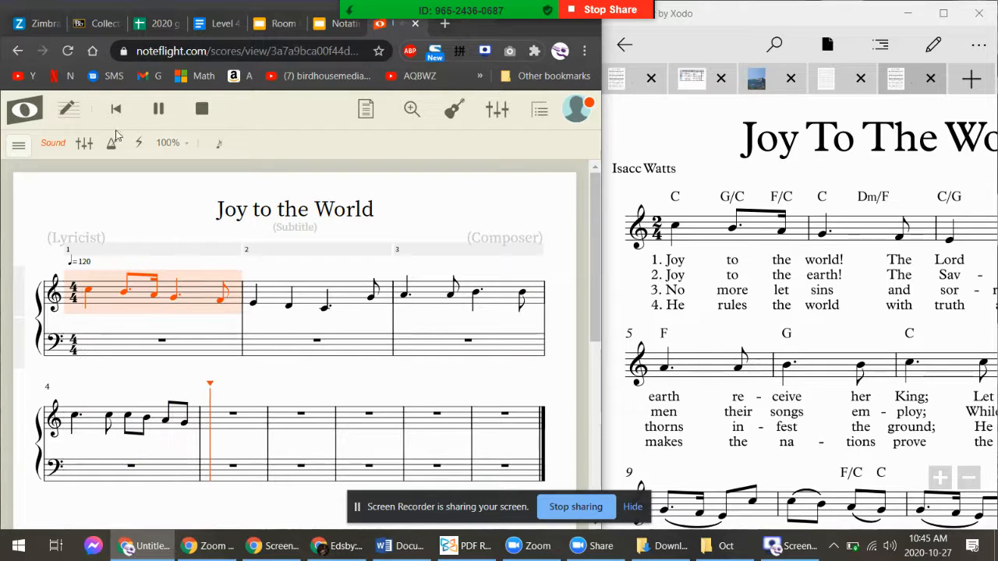
click(197, 111)
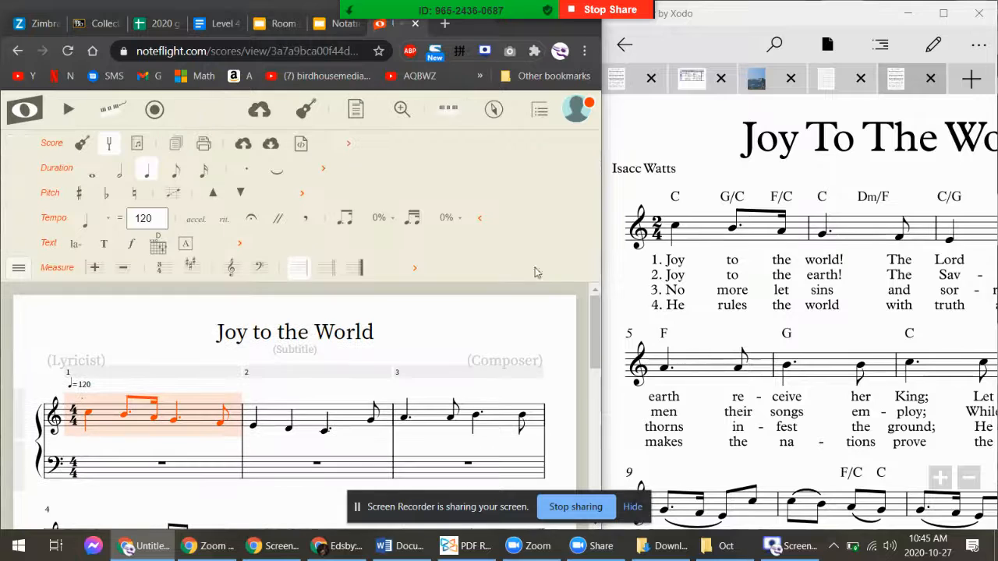